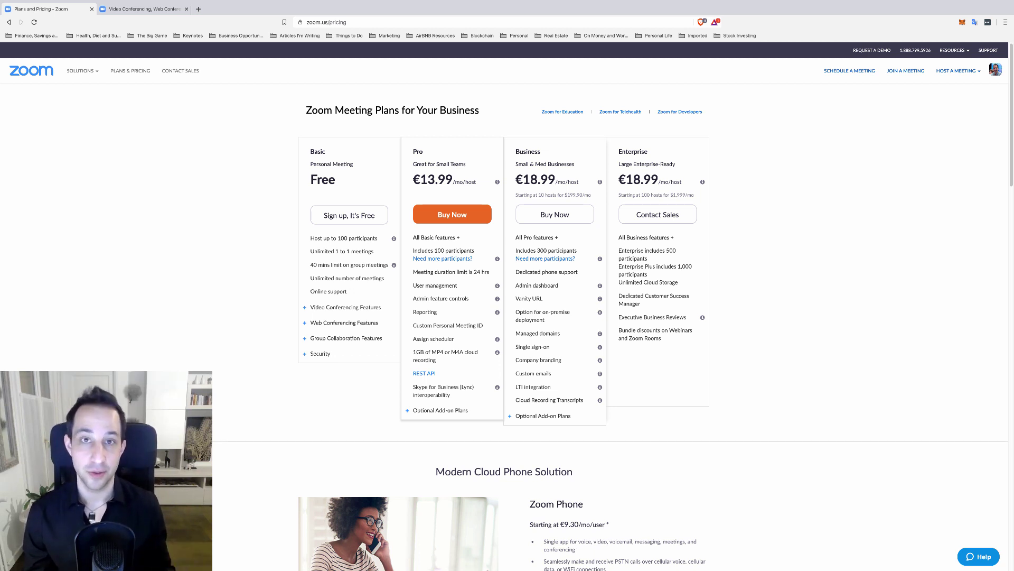
Compare the Basic, Pro and Business plans' meeting duration limits, participant limits, vanity URL and custom email features.
mouse_move(310, 151)
left_mouse_down()
mouse_move(376, 216)
mouse_move(365, 264)
mouse_move(378, 251)
mouse_move(310, 151)
left_mouse_up()
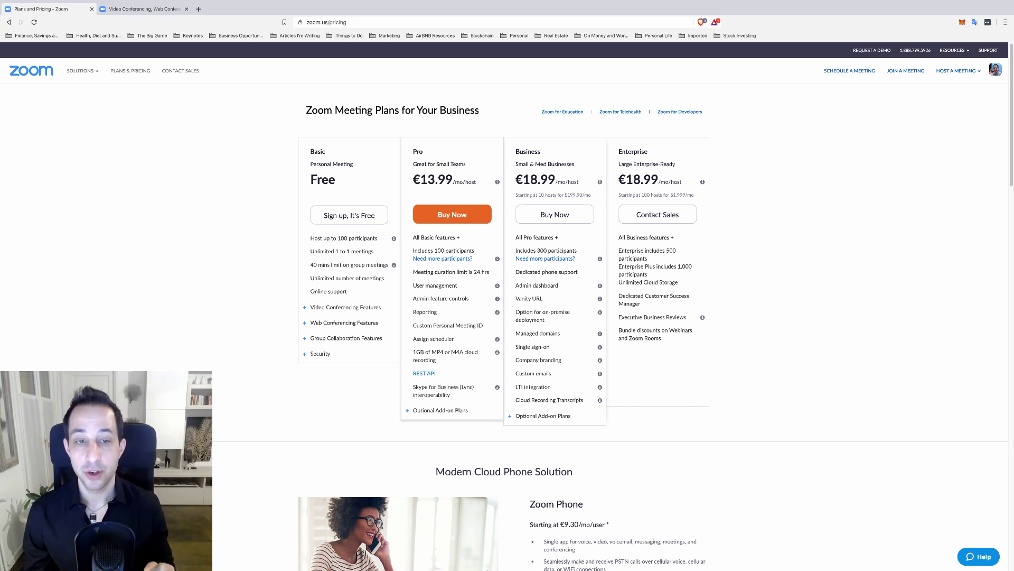
left_click_drag(413, 271, 489, 271)
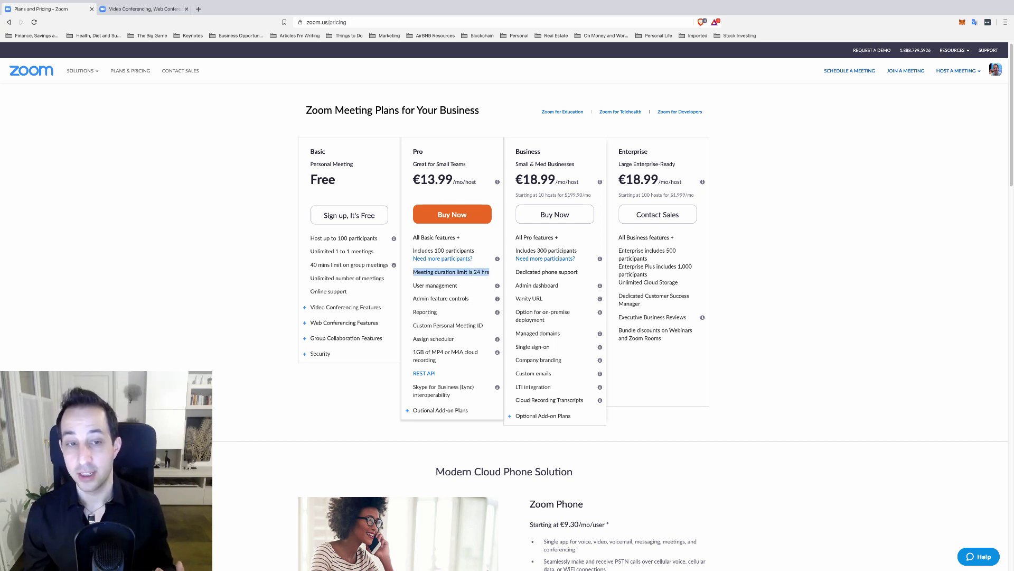
left_click_drag(311, 265, 388, 264)
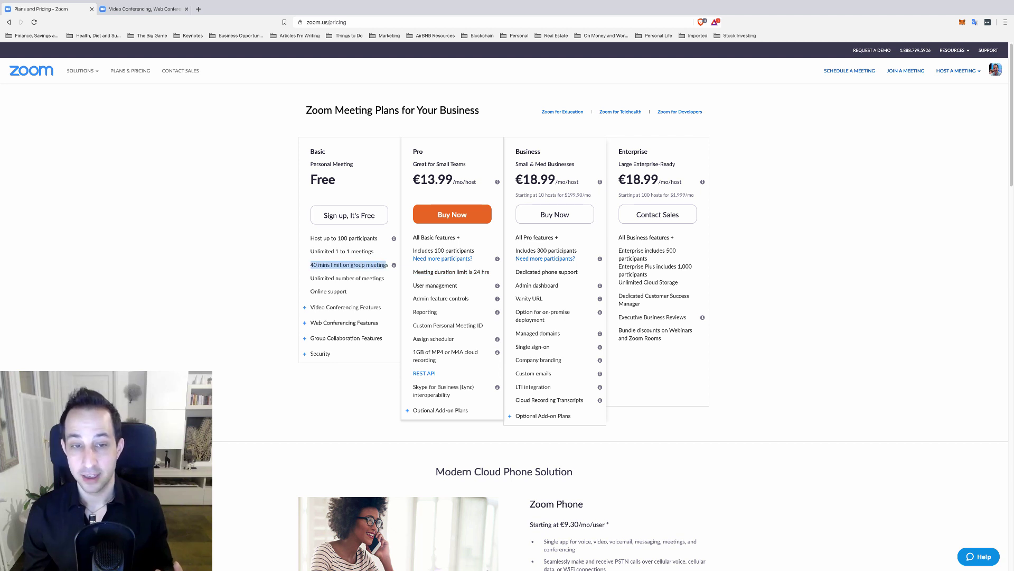
left_click(388, 265)
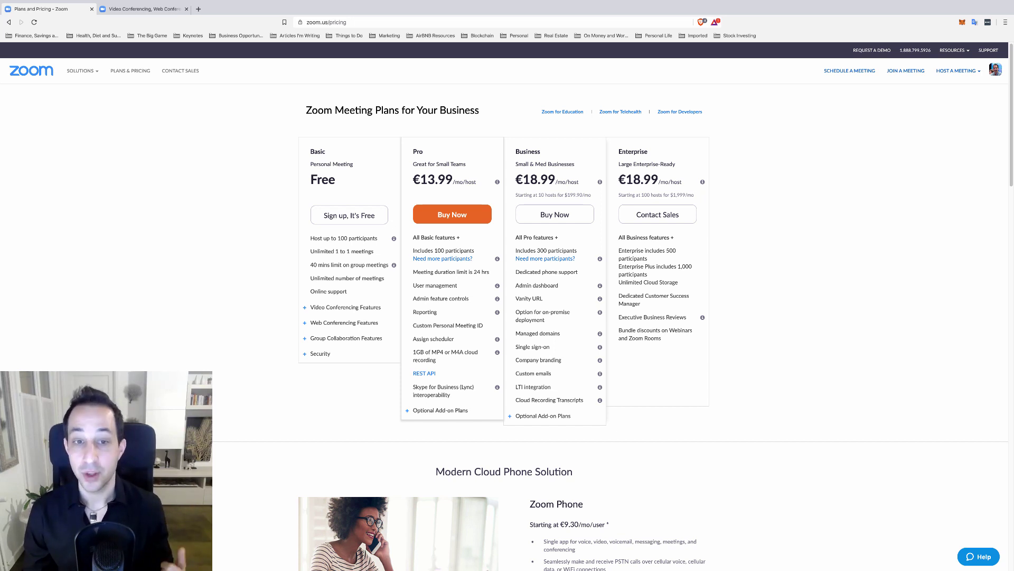
scroll(610, 333, "down", 1)
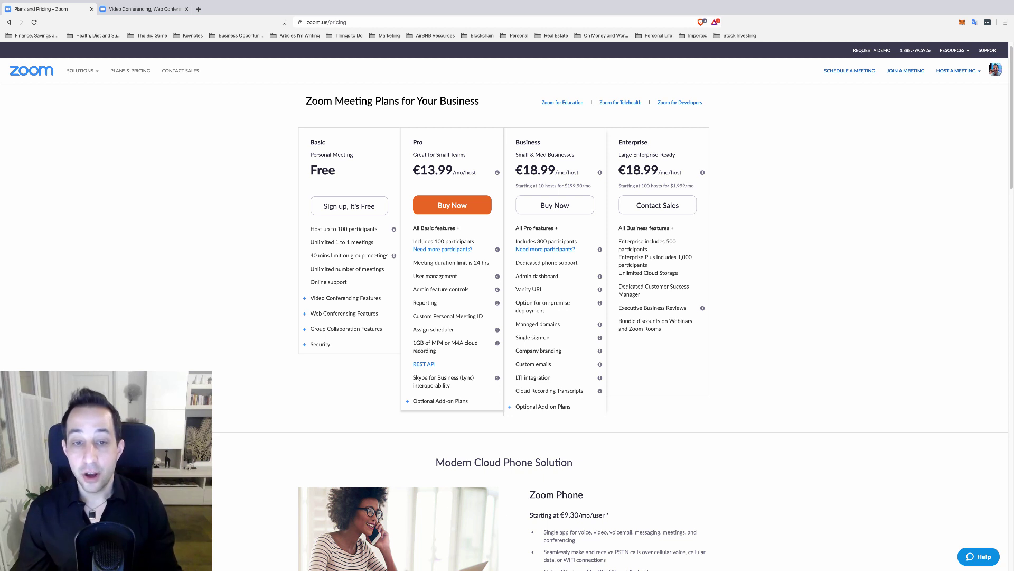
mouse_move(497, 249)
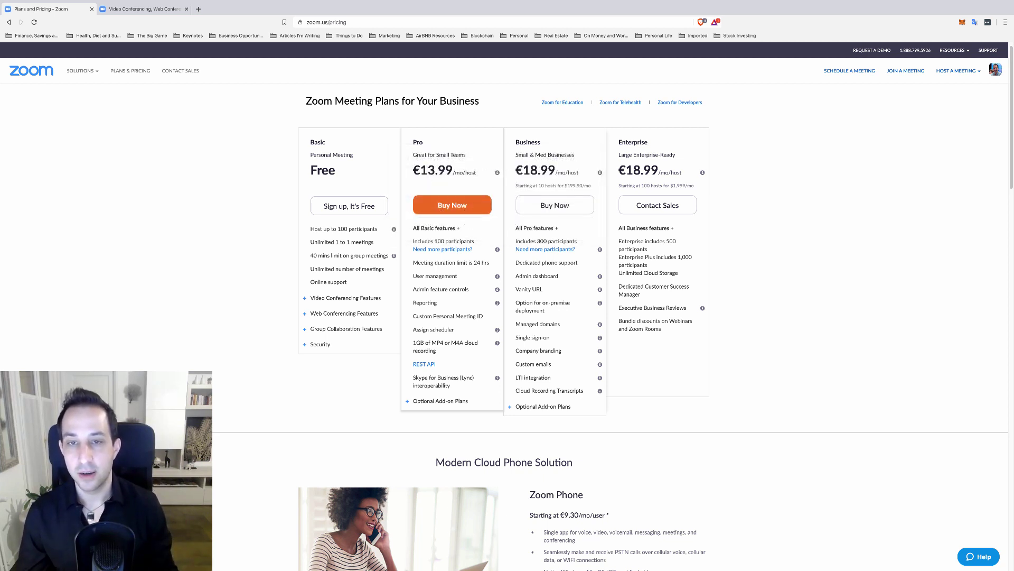
left_click_drag(544, 289, 515, 289)
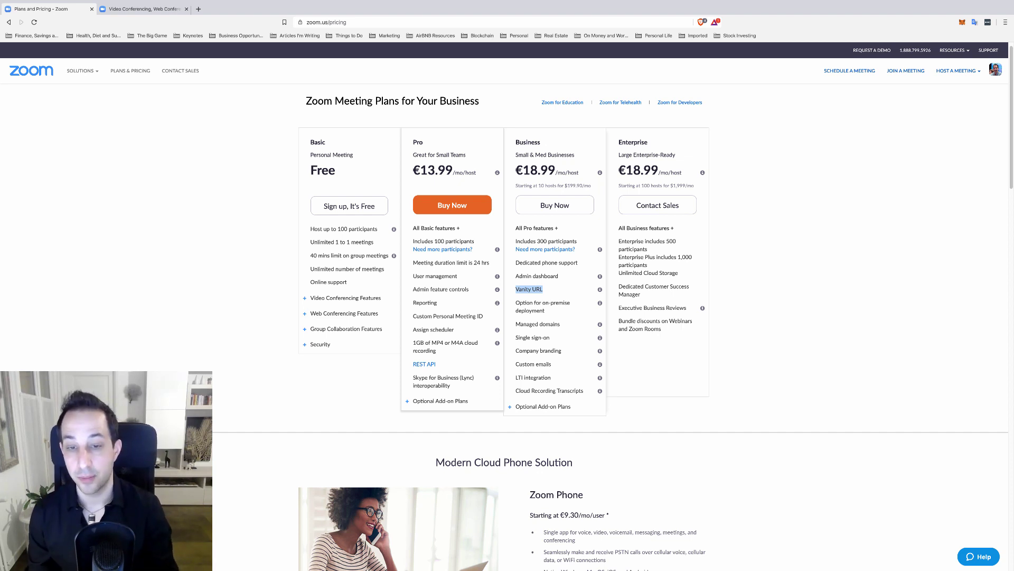
left_click_drag(516, 350, 546, 364)
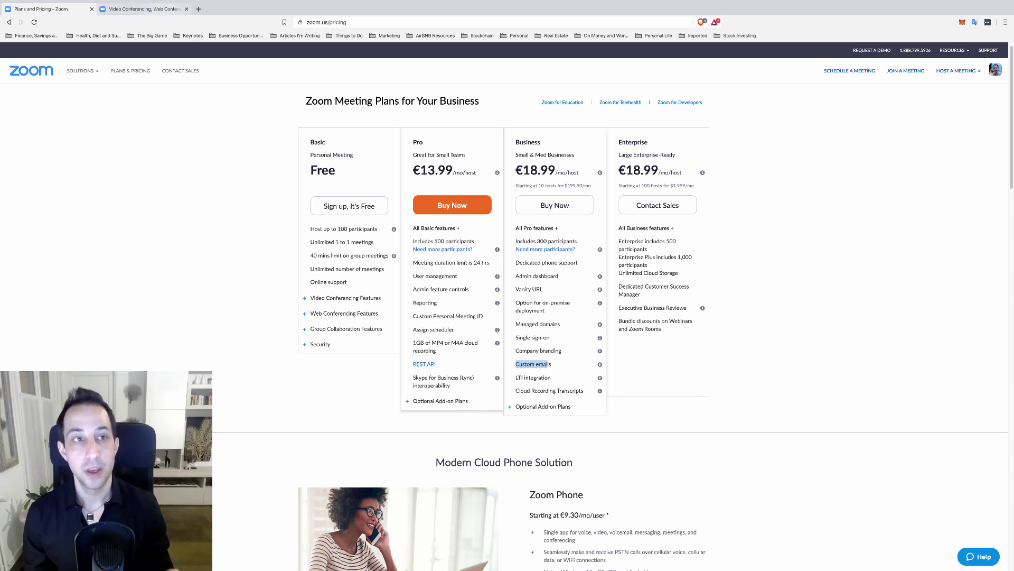
Go from the Zoom home page to the signed-in account and view its upcoming meetings.
key("ctrl+Tab")
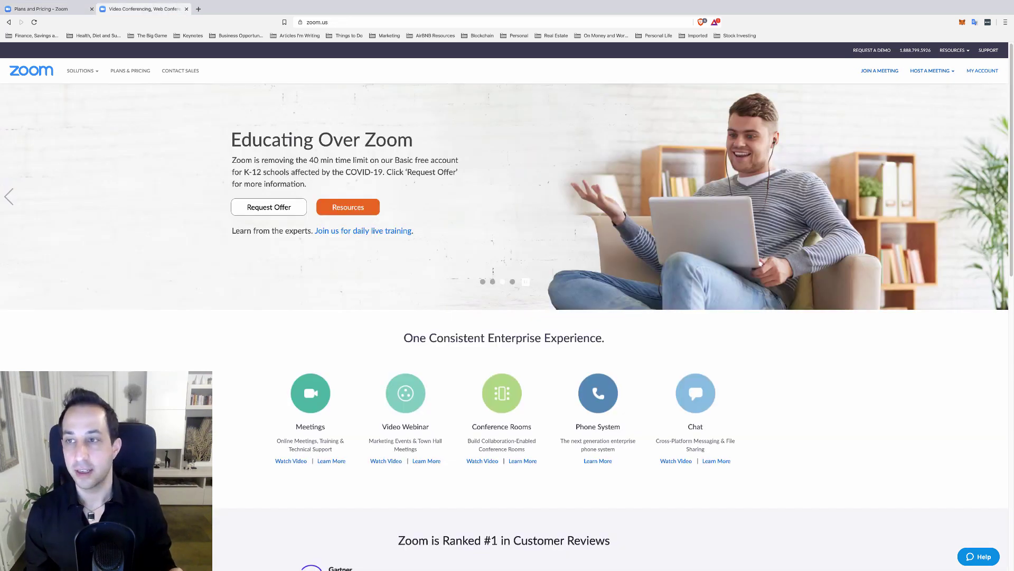
mouse_move(932, 71)
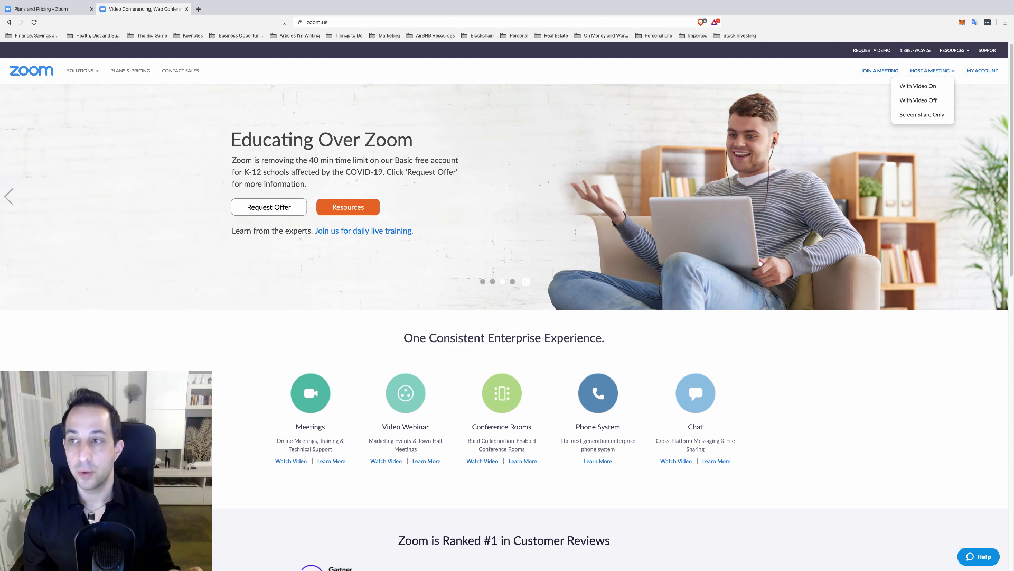
left_click(983, 71)
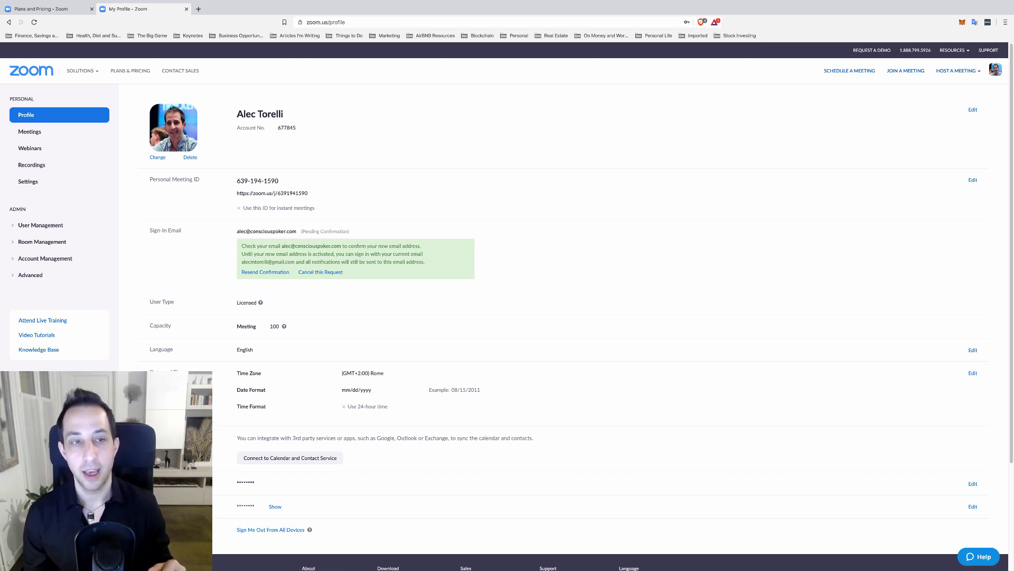
left_click(30, 131)
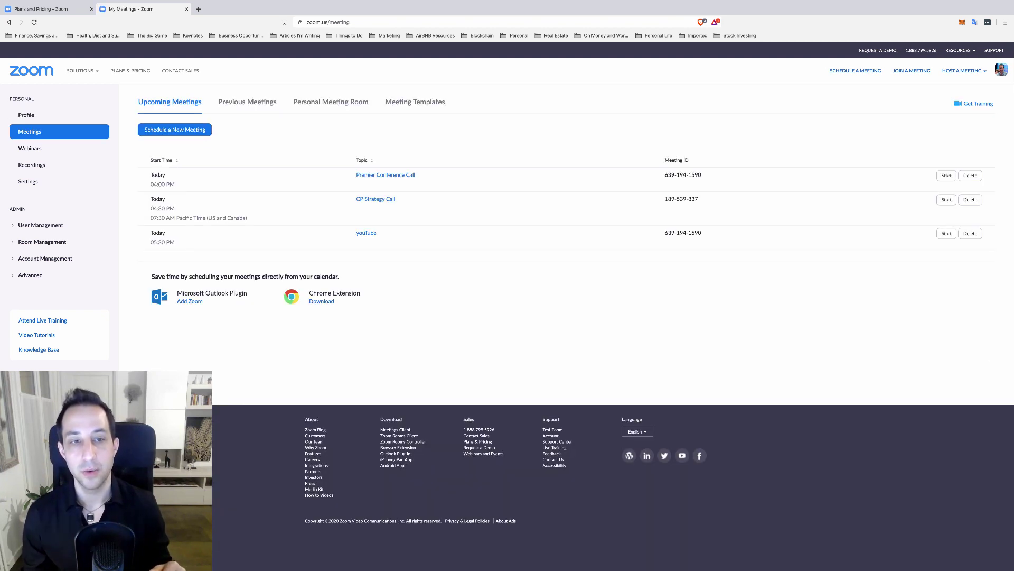
Enable Join before host in the account's meeting settings so participants can join before the host arrives.
left_click(28, 181)
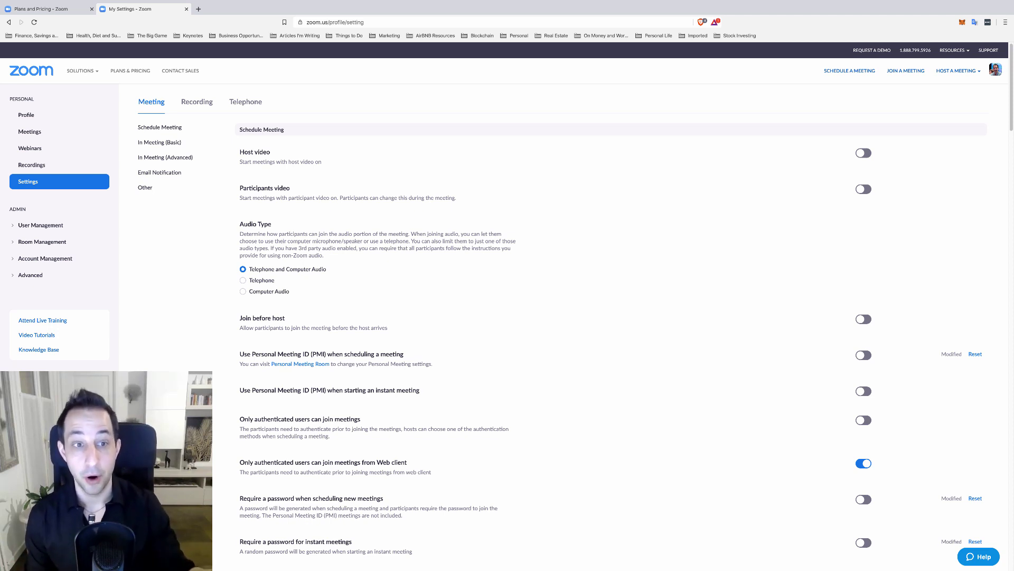
scroll(508, 327, "down", 2)
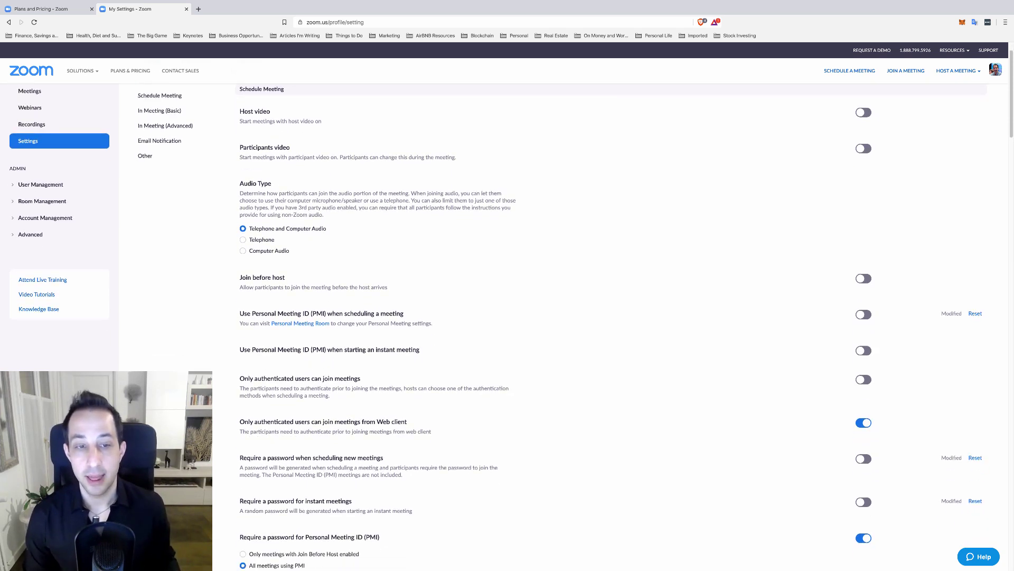
left_click(863, 279)
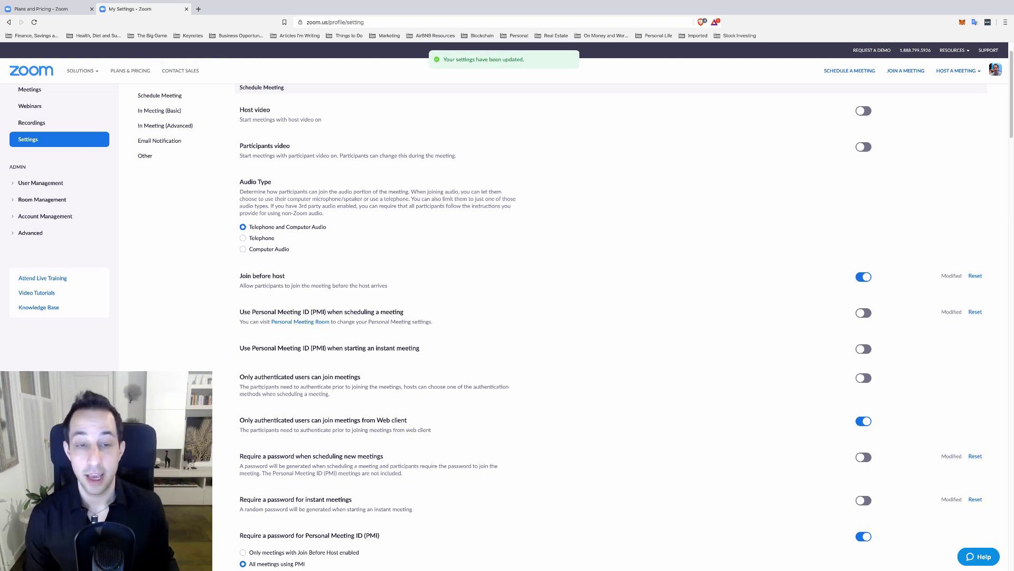
Review the scheduling options for joining before the host and using the Personal Meeting ID (PMI) when scheduling a meeting.
scroll(507, 328, "down", 1)
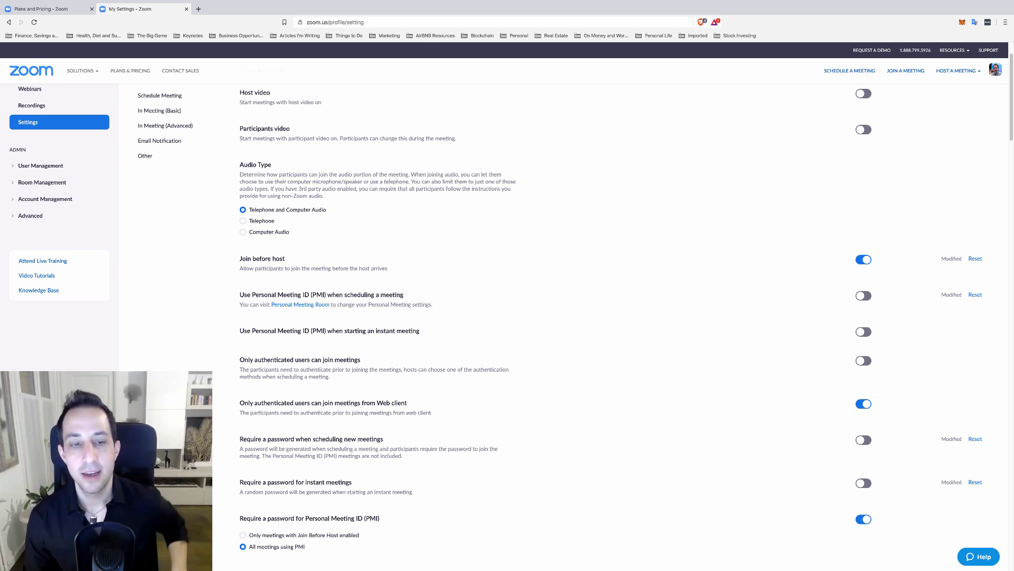
scroll(508, 327, "down", 1)
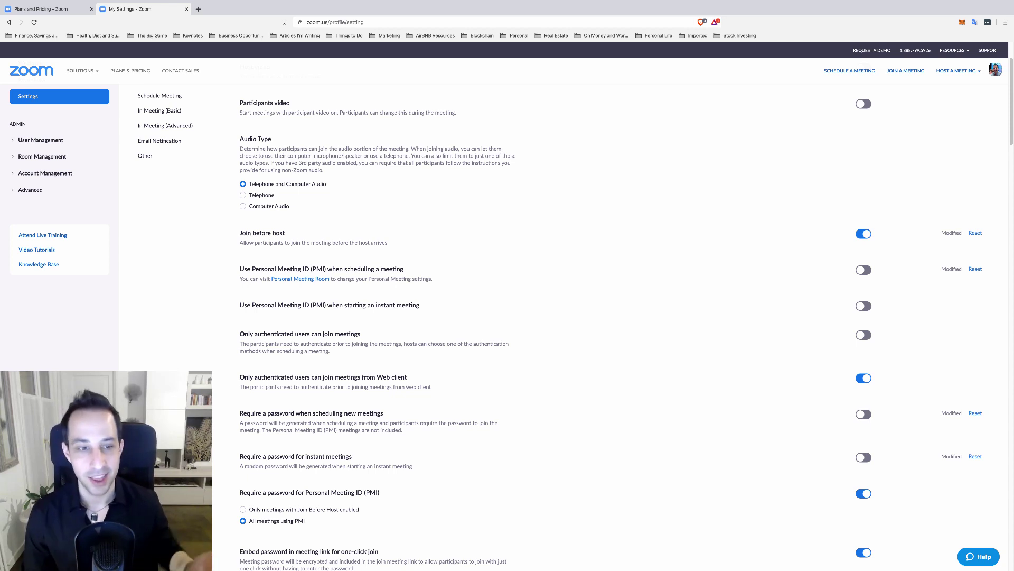
scroll(496, 326, "down", 1)
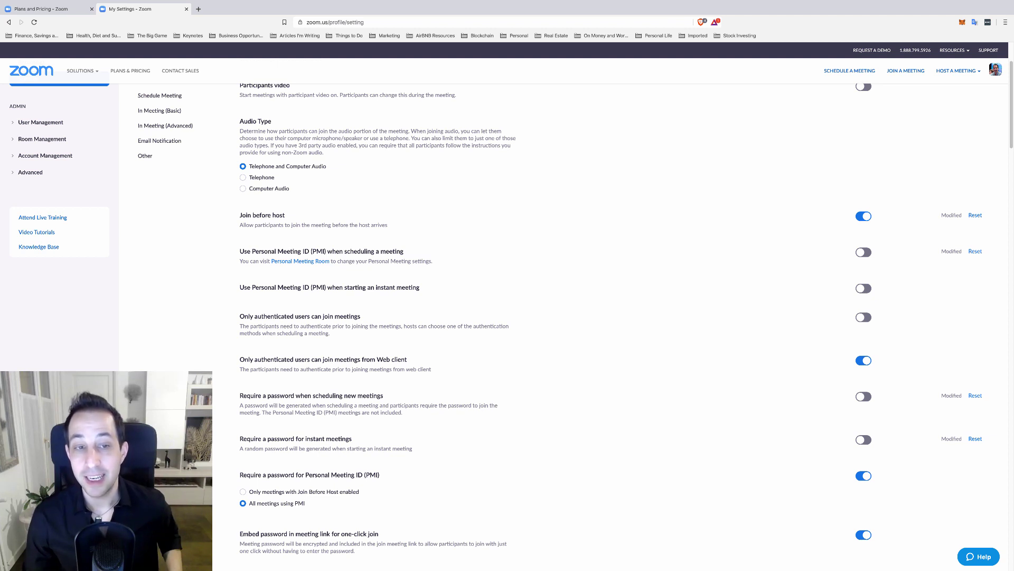
left_click_drag(313, 252, 361, 251)
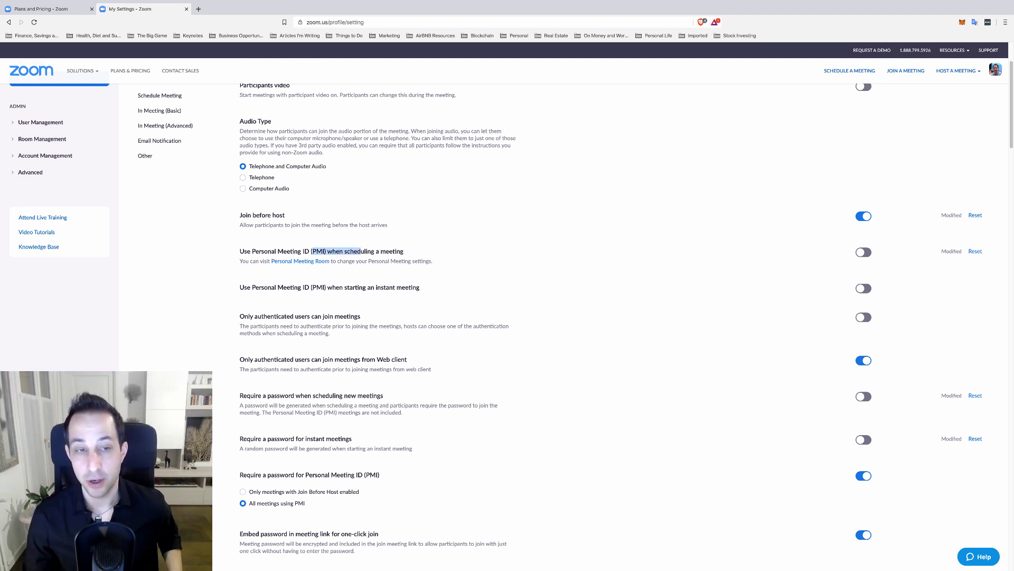
left_click(361, 252)
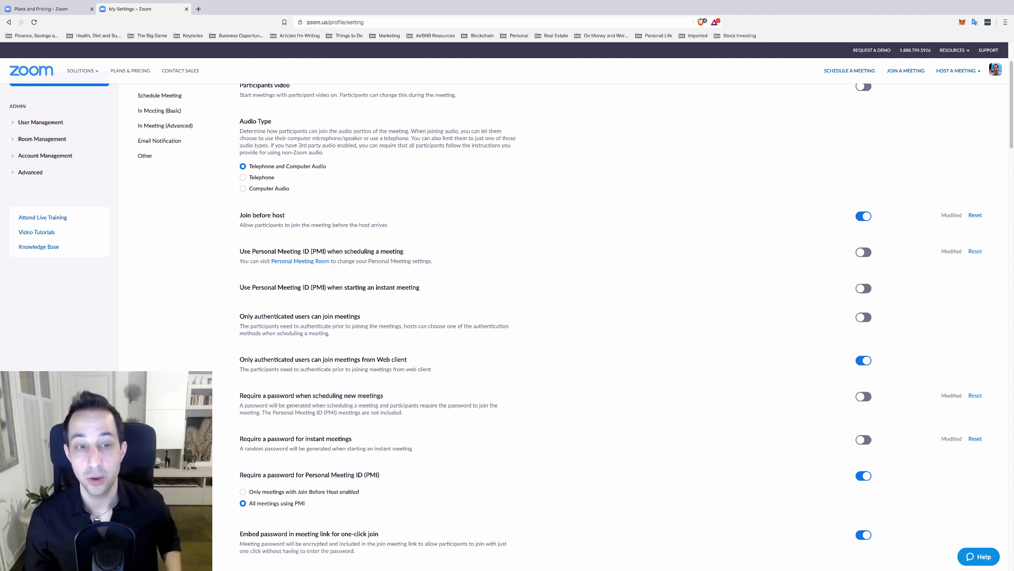
scroll(507, 306, "up", 2)
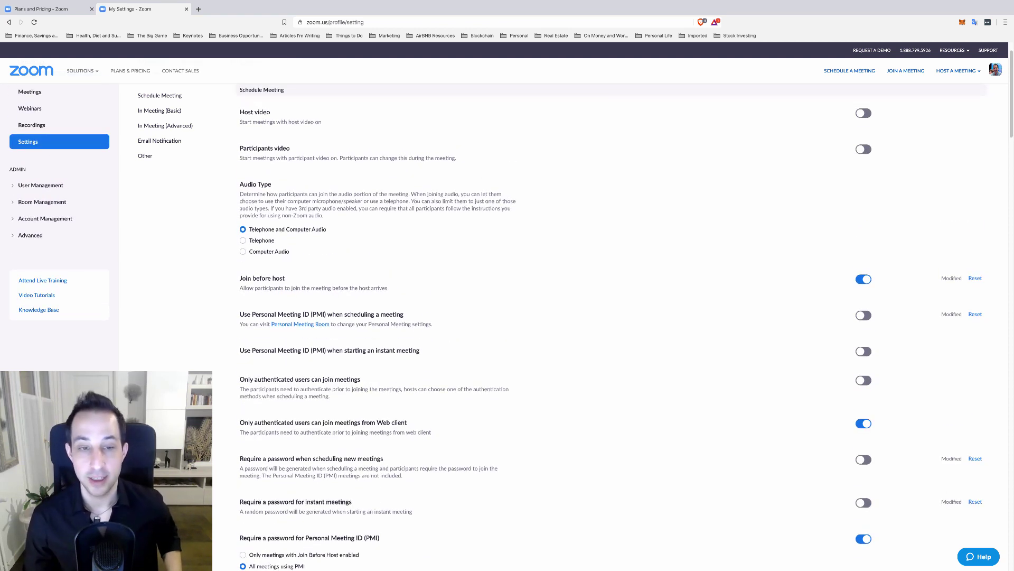
scroll(560, 317, "down", 2)
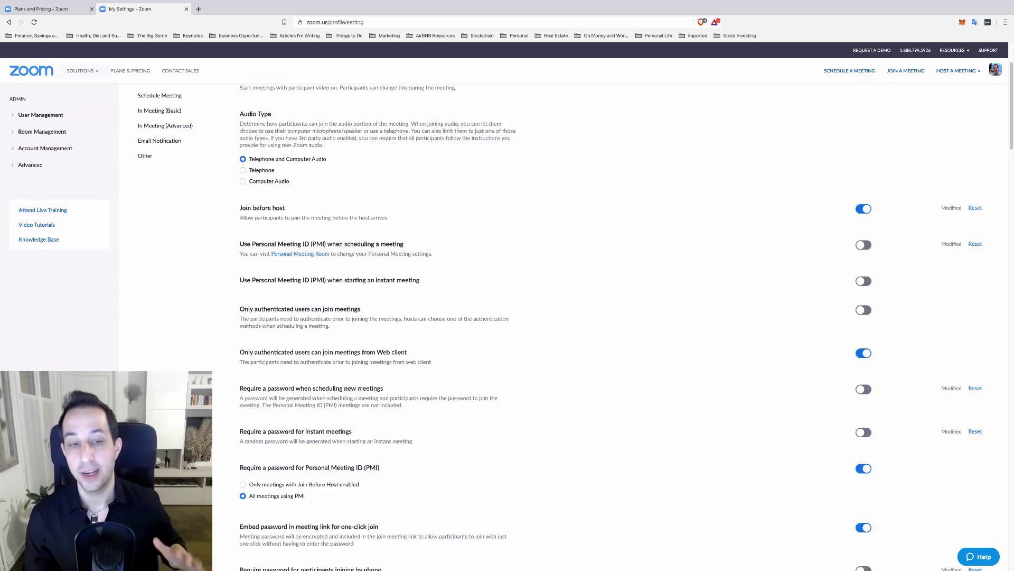
Review the password requirements for newly scheduled meetings and for instant meetings.
scroll(507, 317, "down", 1)
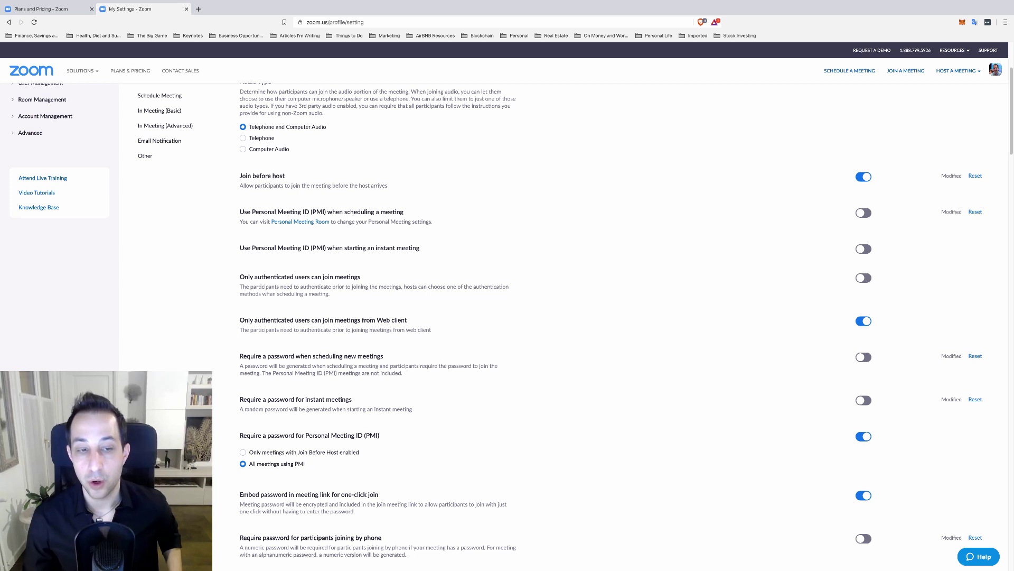
left_click_drag(347, 356, 383, 356)
left_click(384, 356)
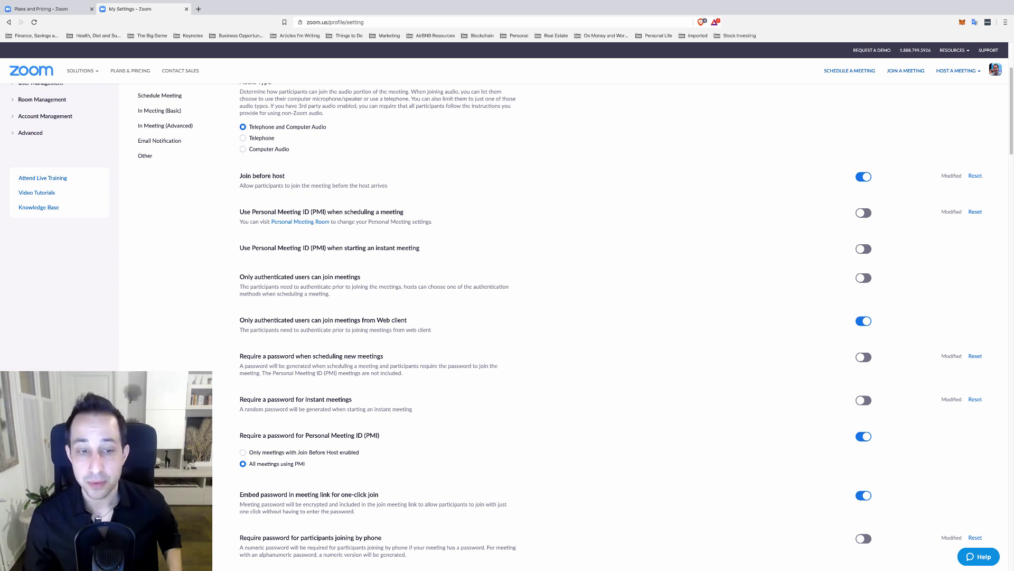
scroll(500, 327, "down", 1)
double_click(339, 382)
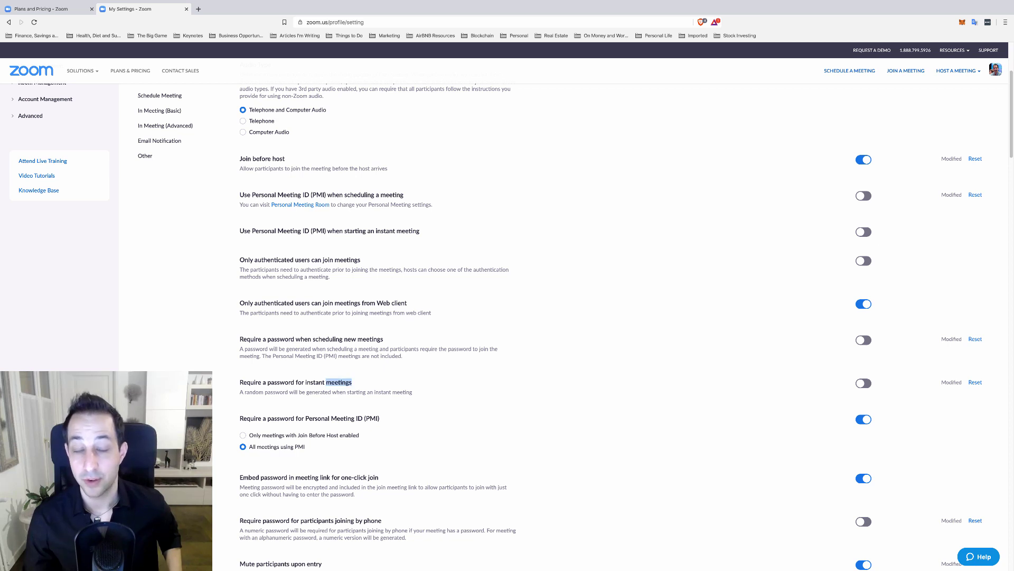
left_click(339, 382)
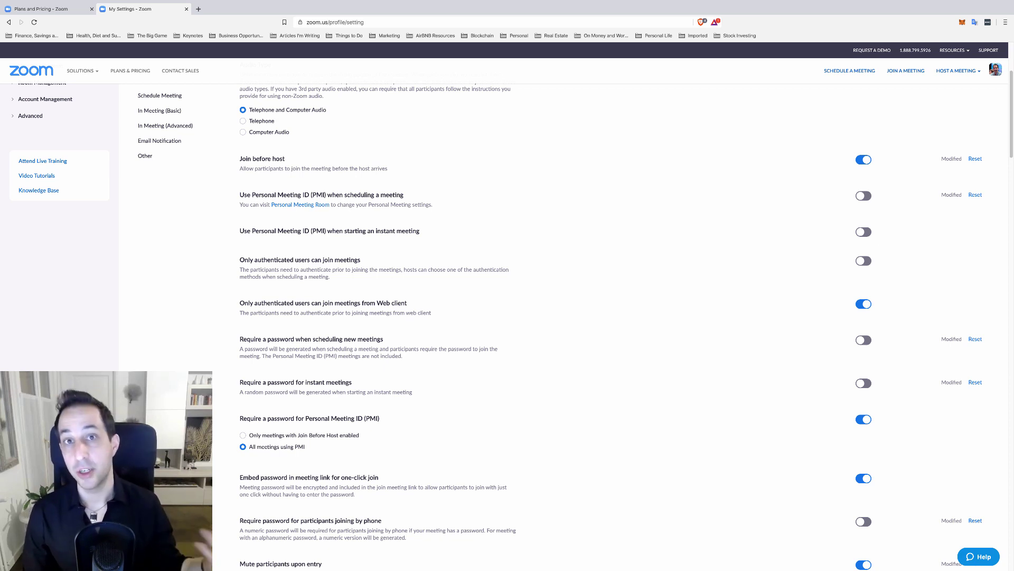
scroll(500, 325, "down", 3)
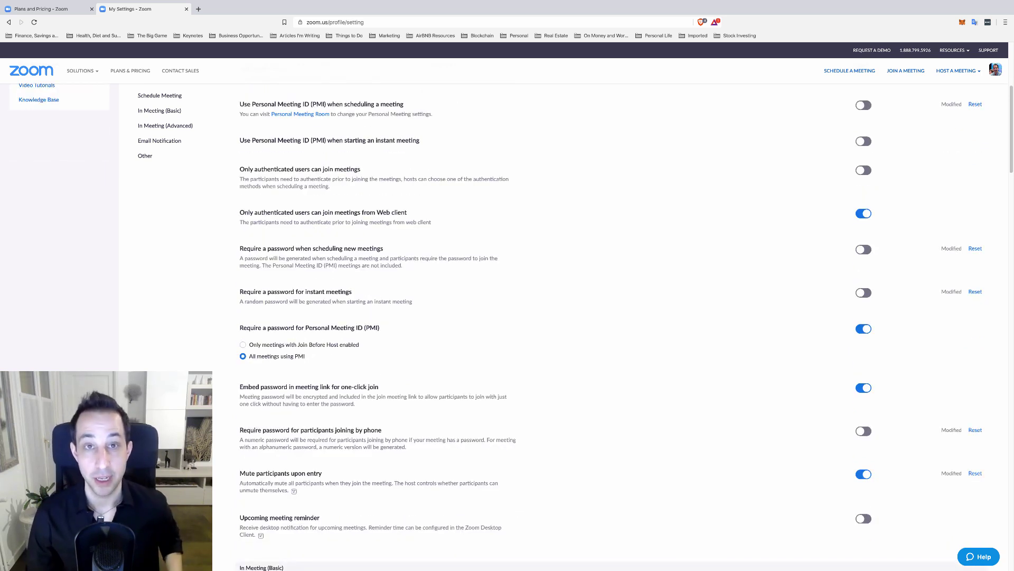
scroll(560, 325, "down", 1)
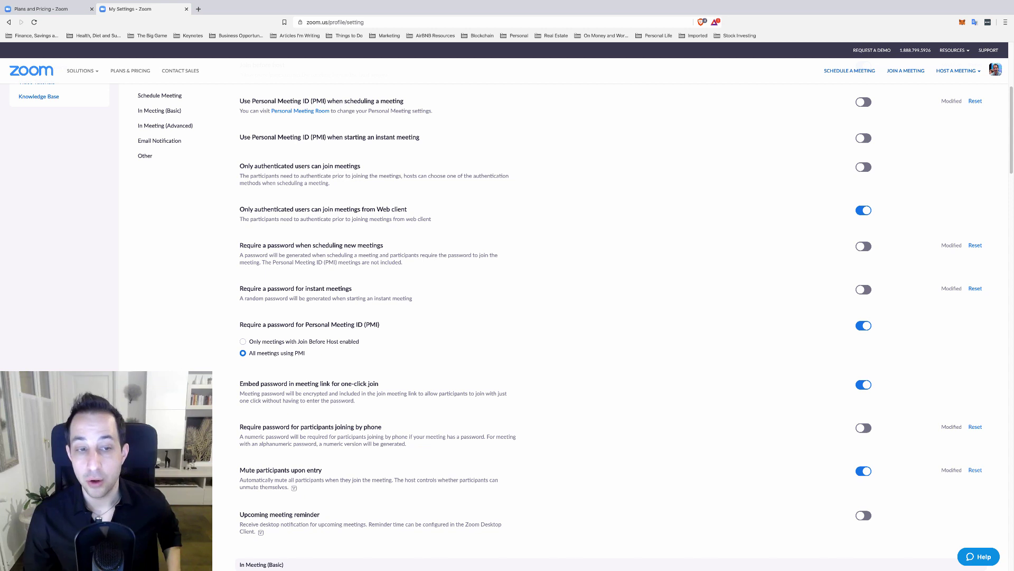
Examine the password requirement for Personal Meeting ID meetings and the option to embed the password in the meeting link.
left_click_drag(243, 324, 379, 325)
left_click_drag(267, 353, 286, 353)
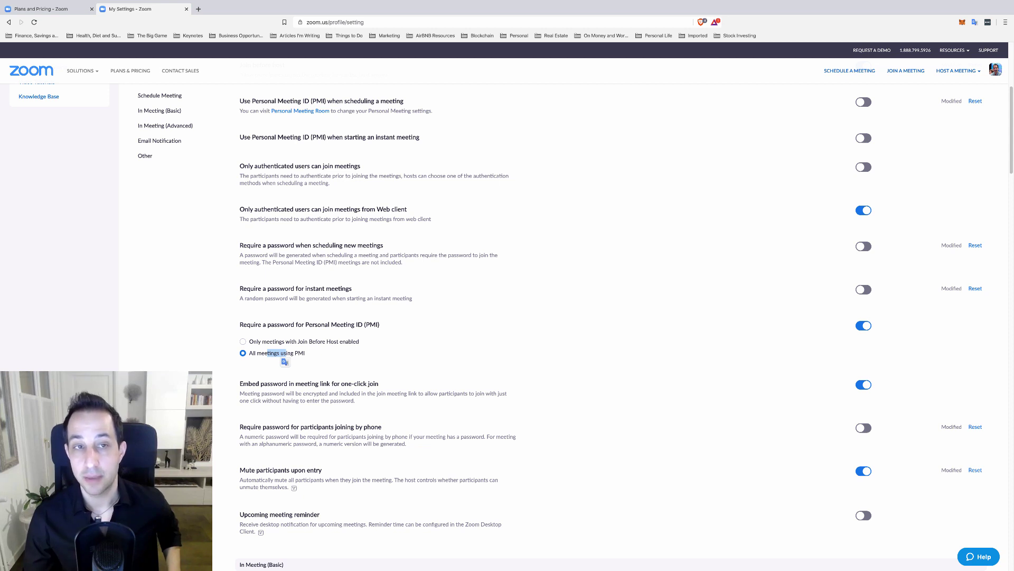
left_click_drag(272, 100, 343, 100)
left_click(343, 101)
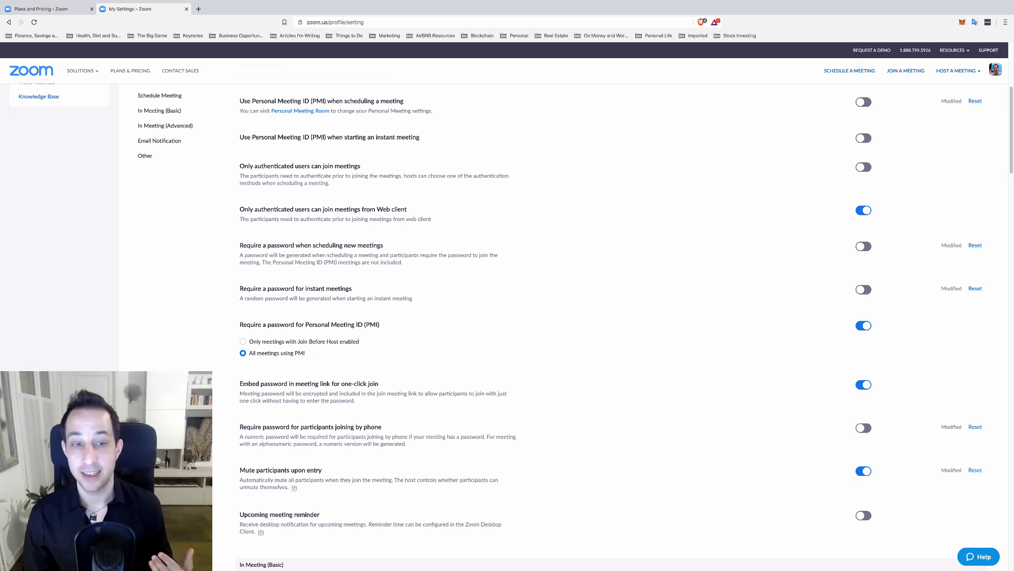
left_click_drag(305, 325, 380, 324)
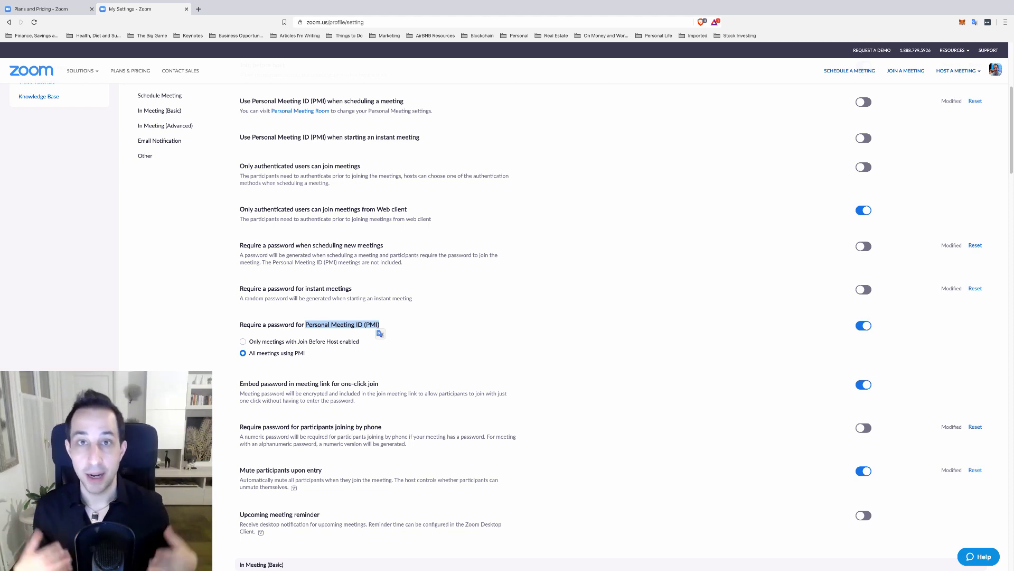
scroll(507, 317, "down", 1)
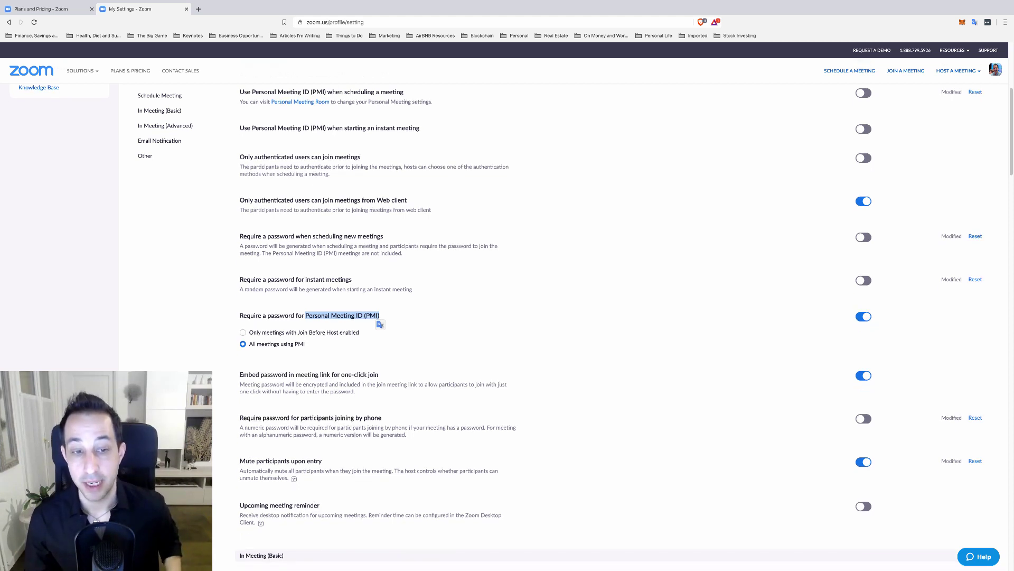
scroll(507, 317, "down", 2)
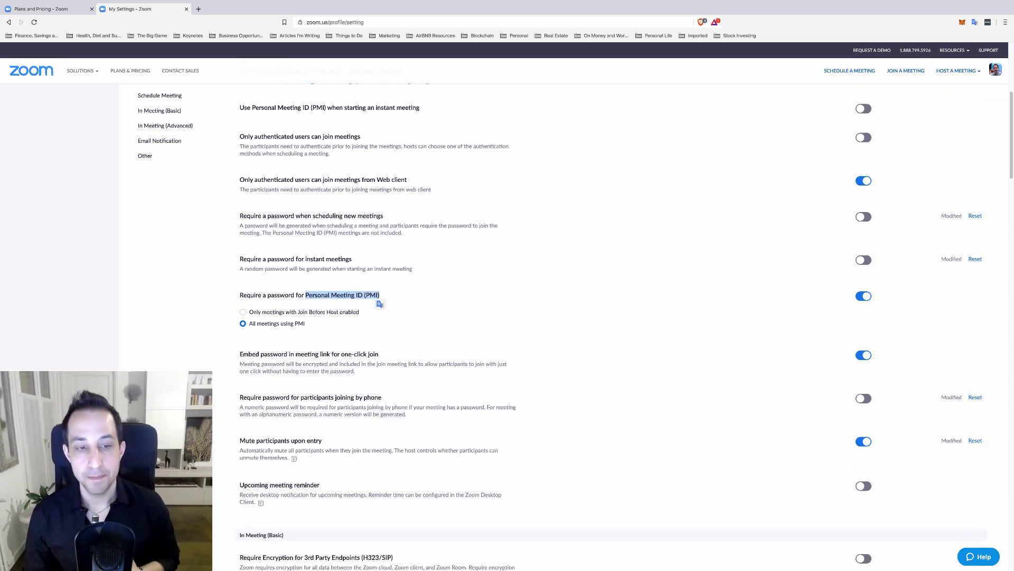
scroll(508, 317, "down", 3)
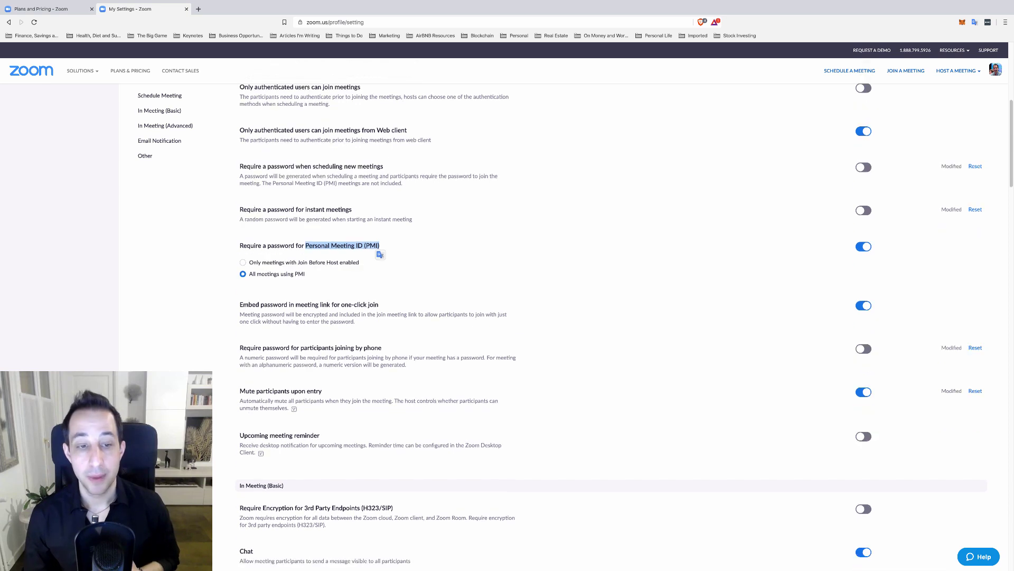
left_click_drag(252, 304, 379, 304)
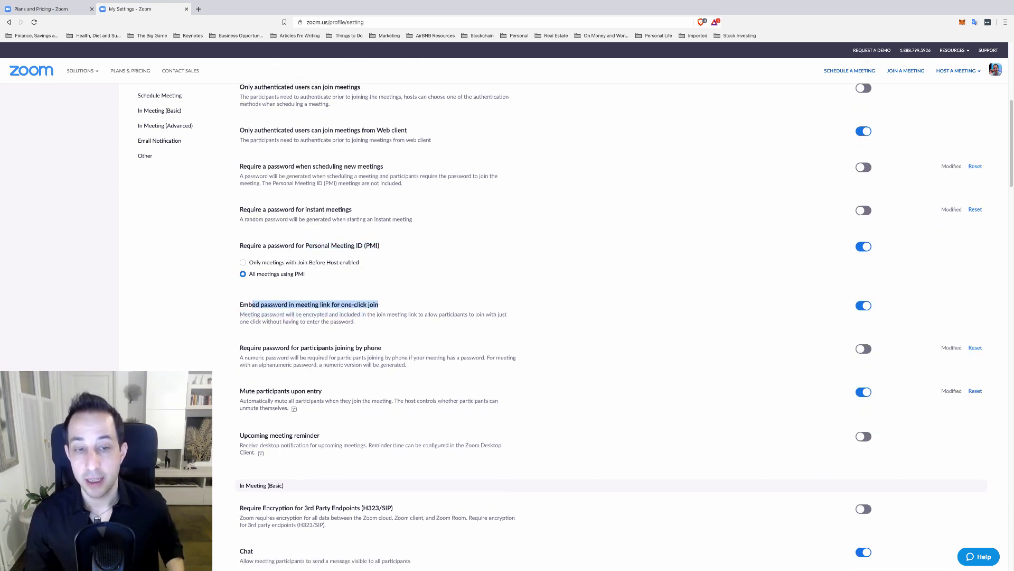
Review the password requirement for participants joining by phone and the option to mute participants upon entry.
left_click(381, 305)
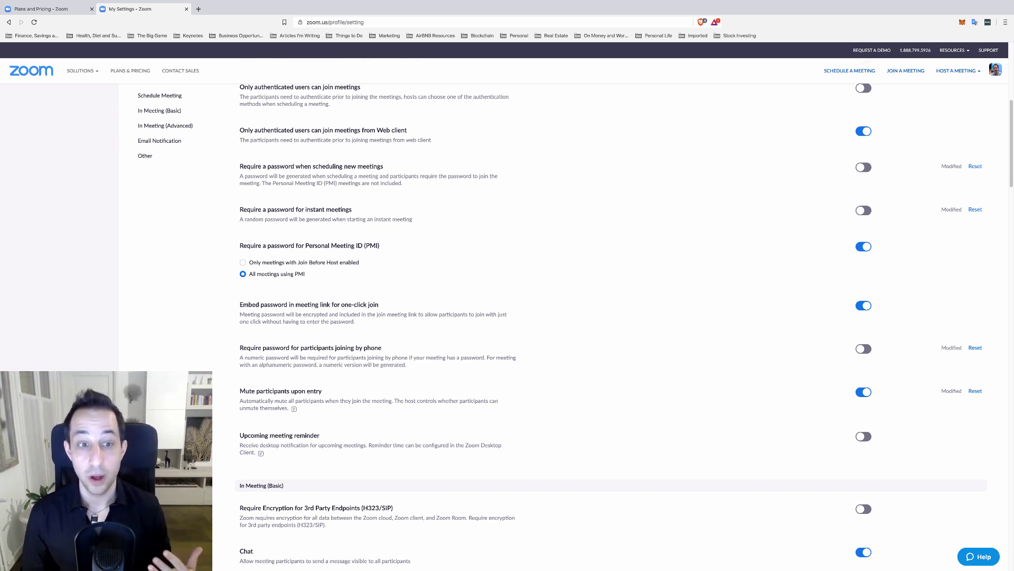
scroll(611, 325, "down", 1)
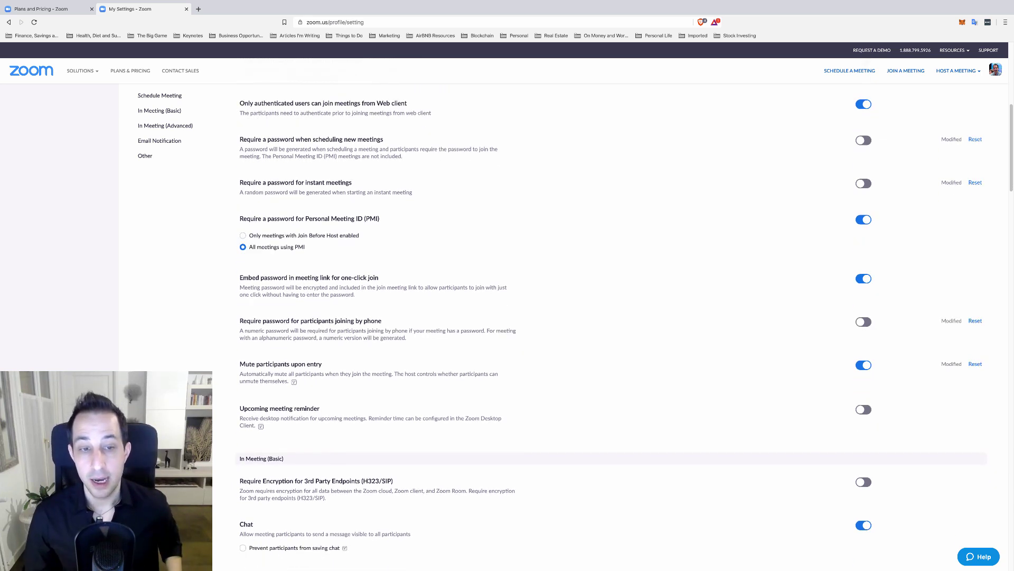
left_click_drag(300, 321, 375, 320)
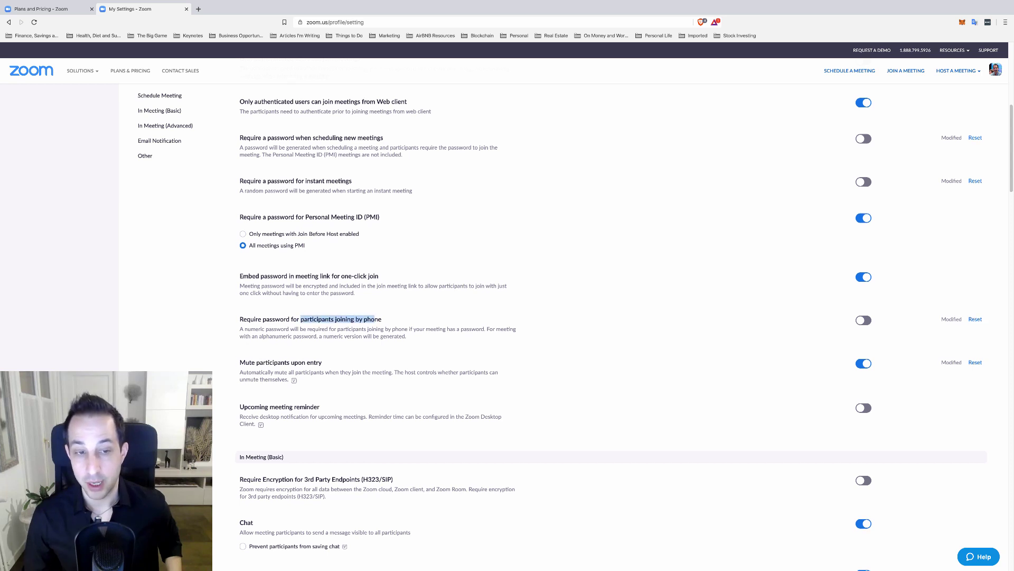
scroll(375, 321, "down", 1)
left_click_drag(270, 344, 322, 344)
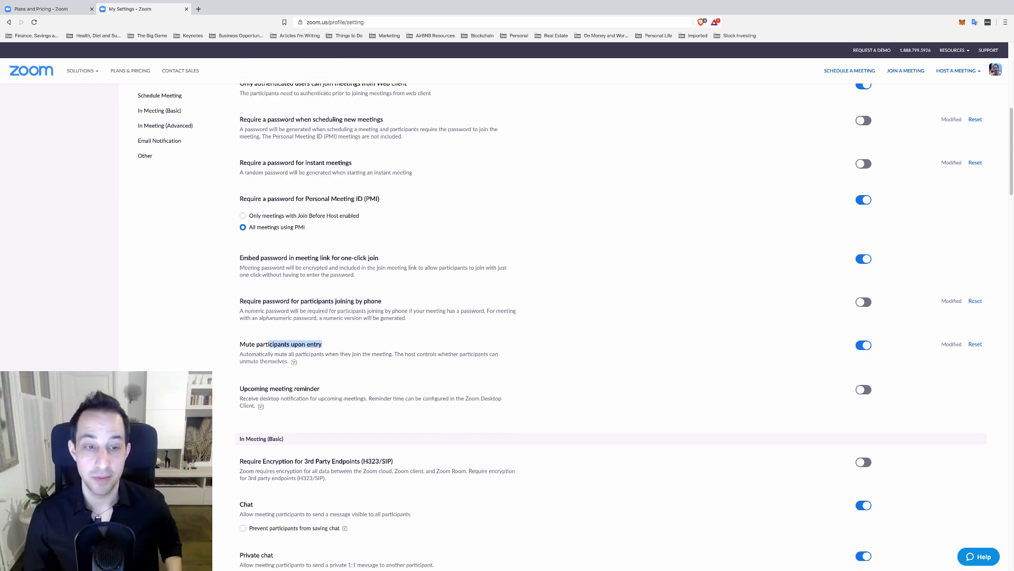
left_click(322, 344)
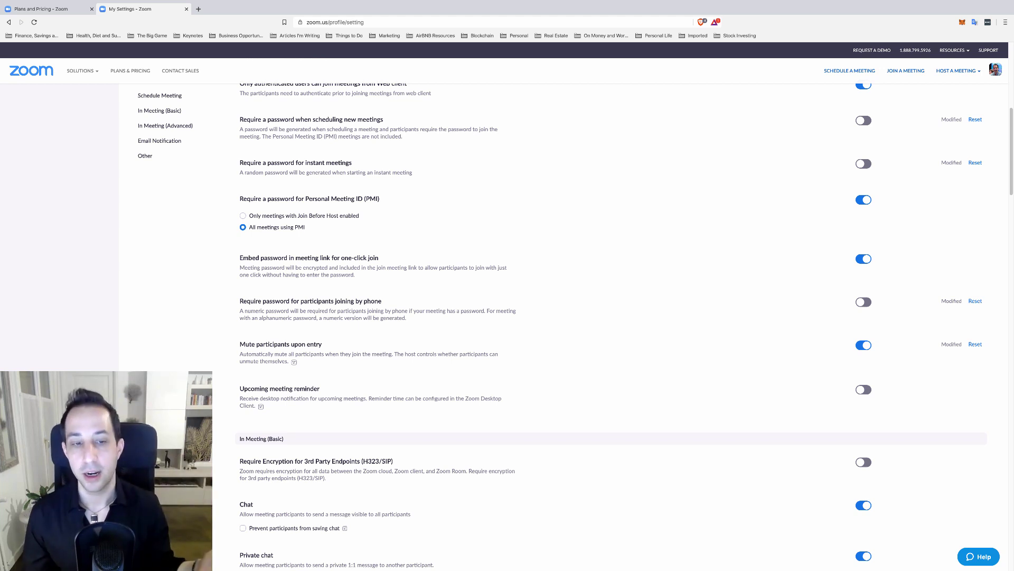
Review the basic in-meeting options for public chat and private 1:1 chat between participants.
scroll(612, 326, "down", 1)
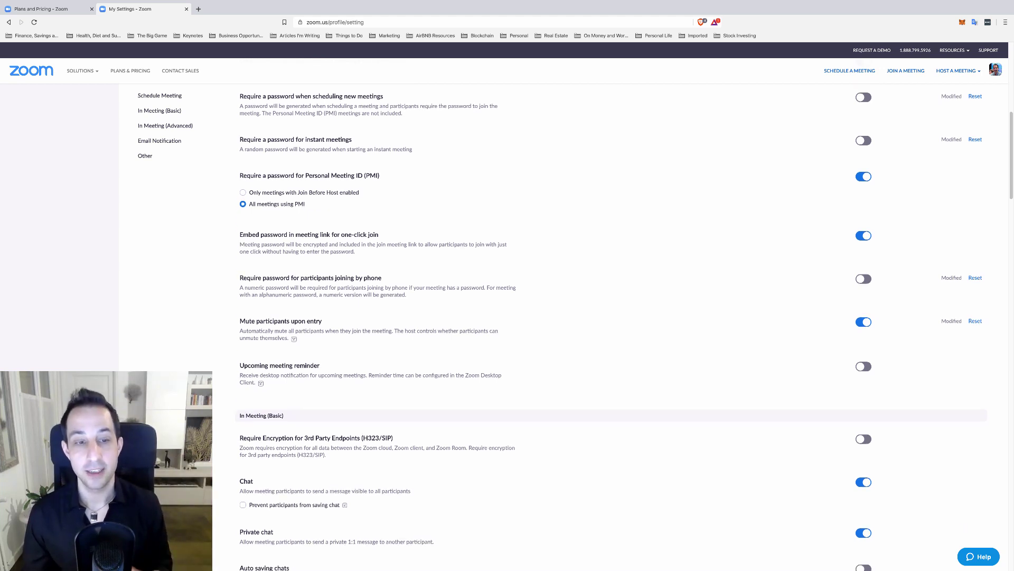
scroll(557, 326, "down", 1)
scroll(558, 327, "down", 3)
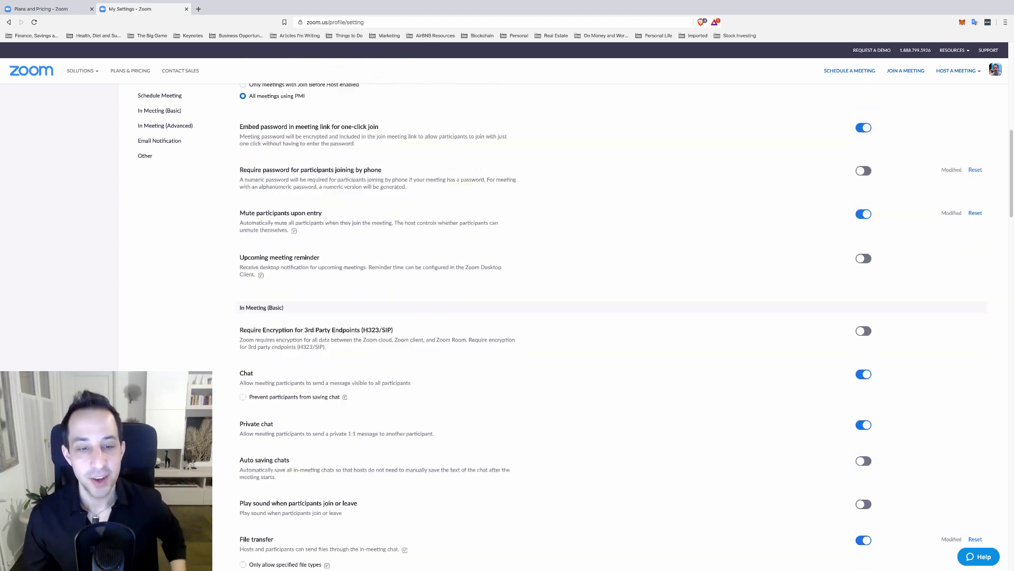
scroll(612, 325, "down", 1)
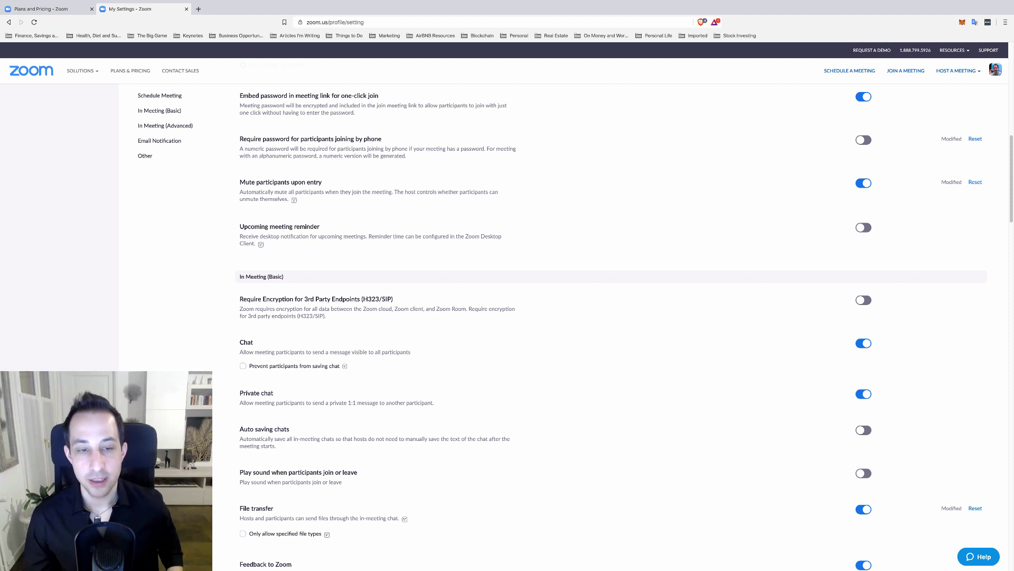
left_click_drag(272, 351, 408, 351)
left_click(423, 353)
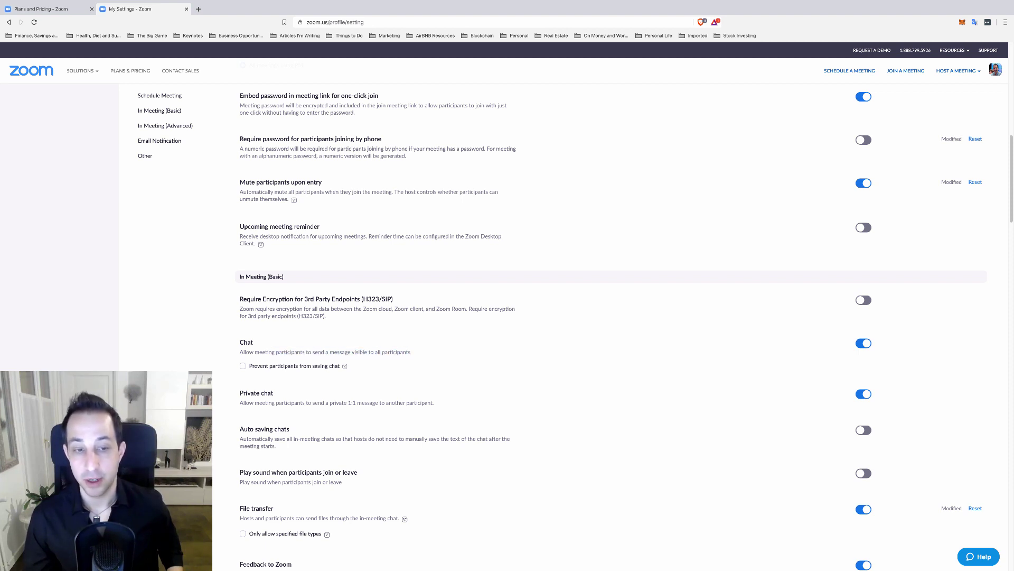
scroll(508, 317, "down", 1)
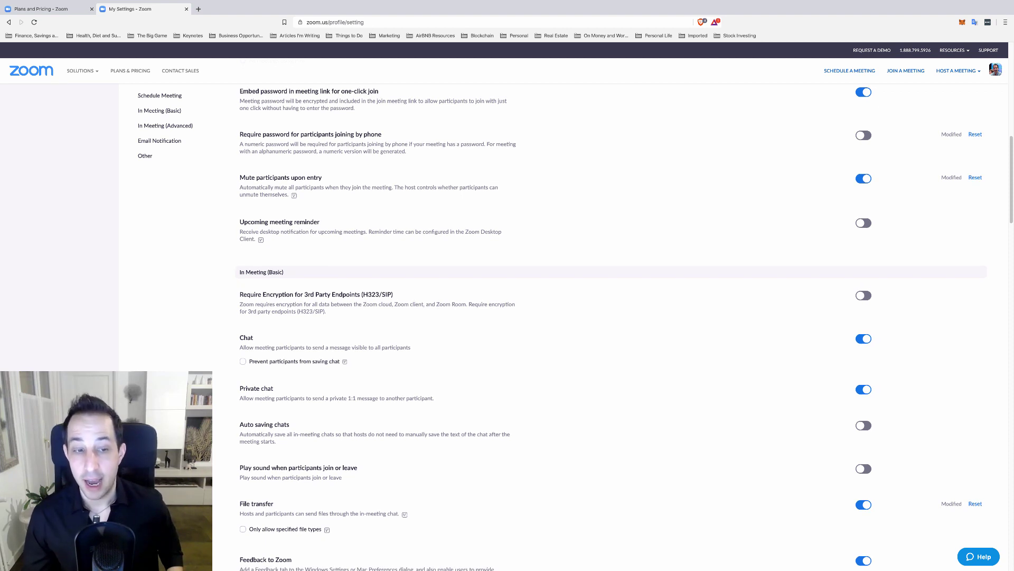
left_click_drag(434, 399, 240, 389)
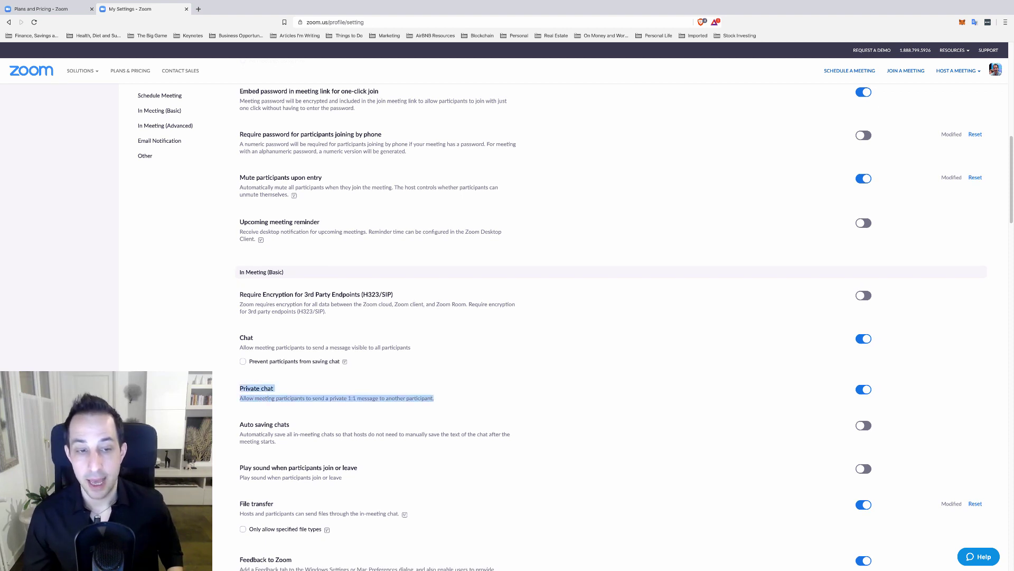
left_click(239, 390)
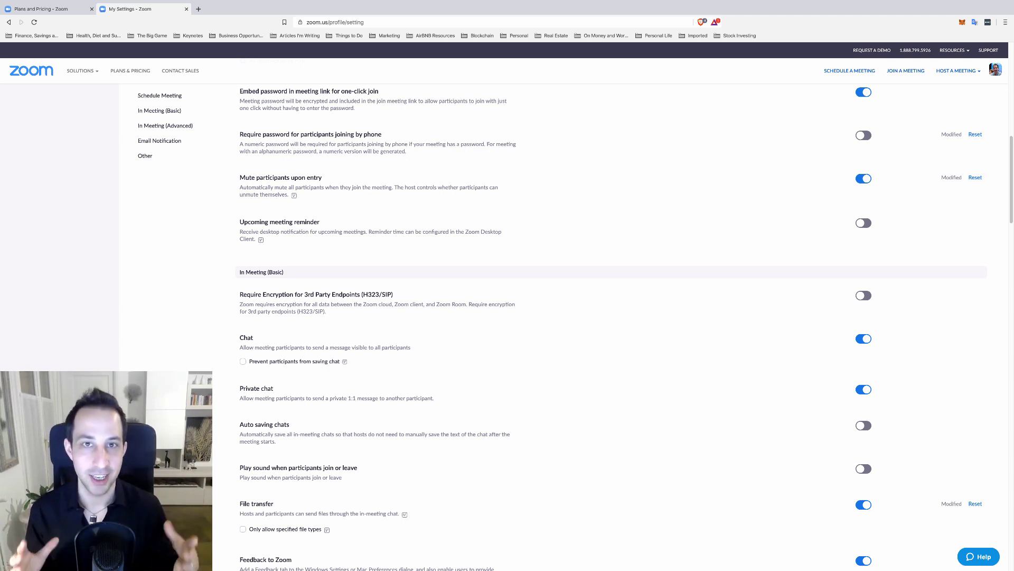
Enable the sound that plays when participants join or leave a meeting.
scroll(569, 328, "down", 2)
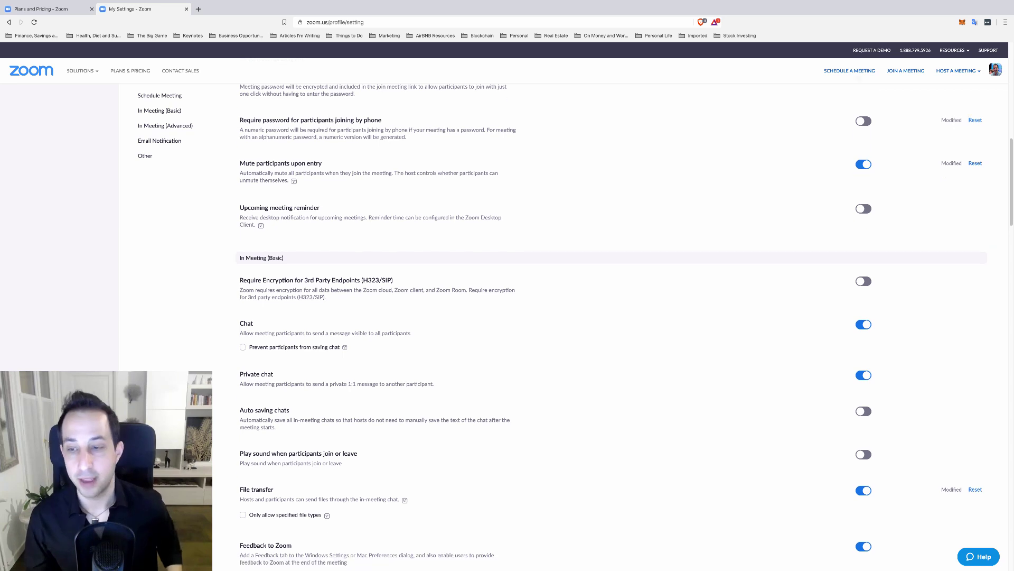
scroll(569, 327, "down", 3)
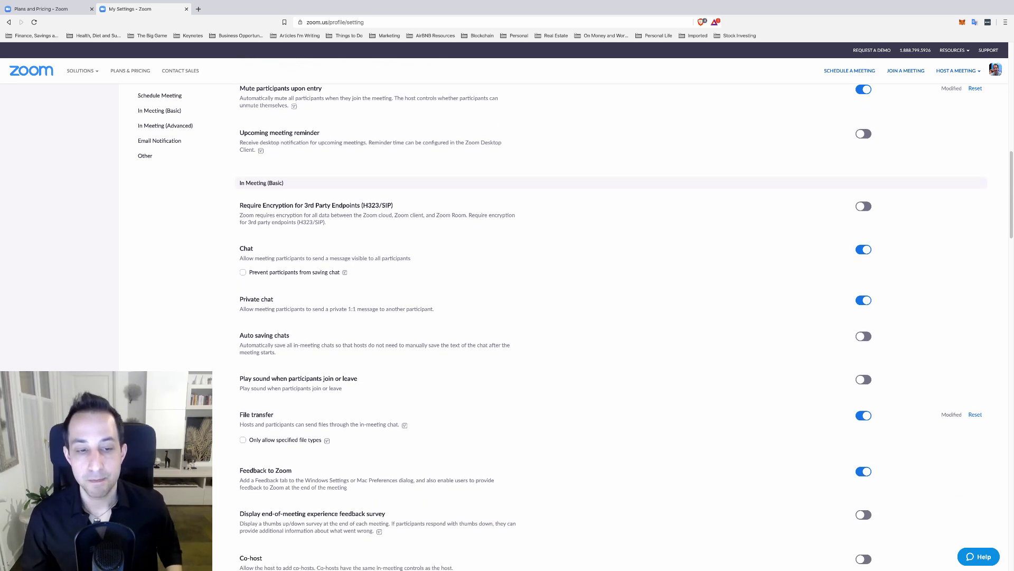
left_click_drag(343, 366, 305, 355)
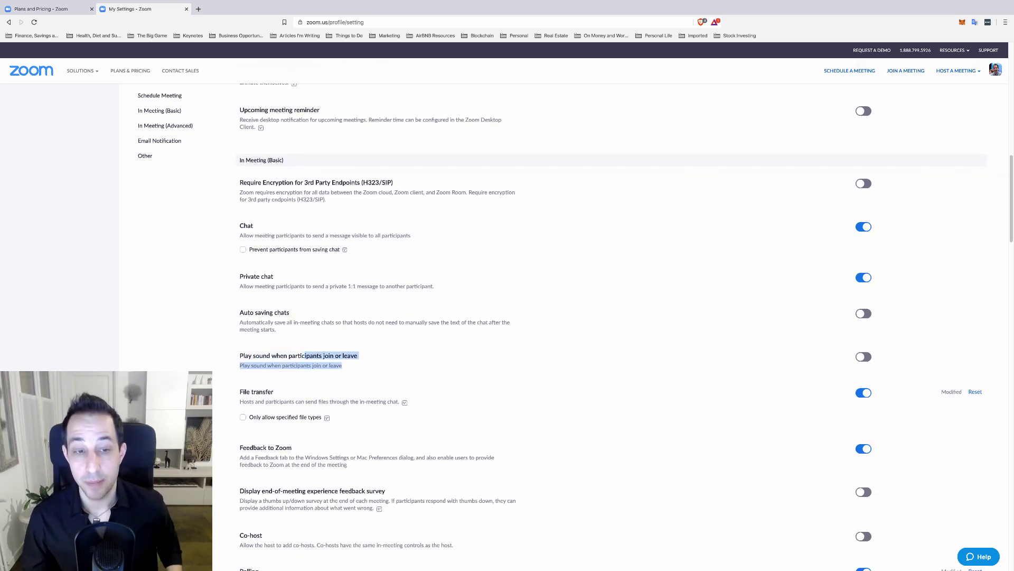
left_click(305, 355)
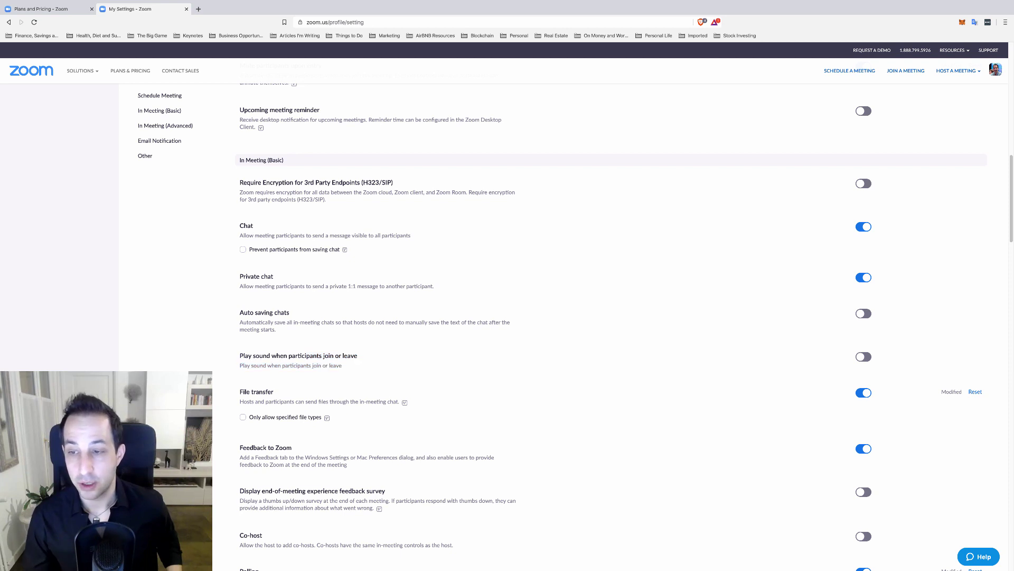
left_click(864, 356)
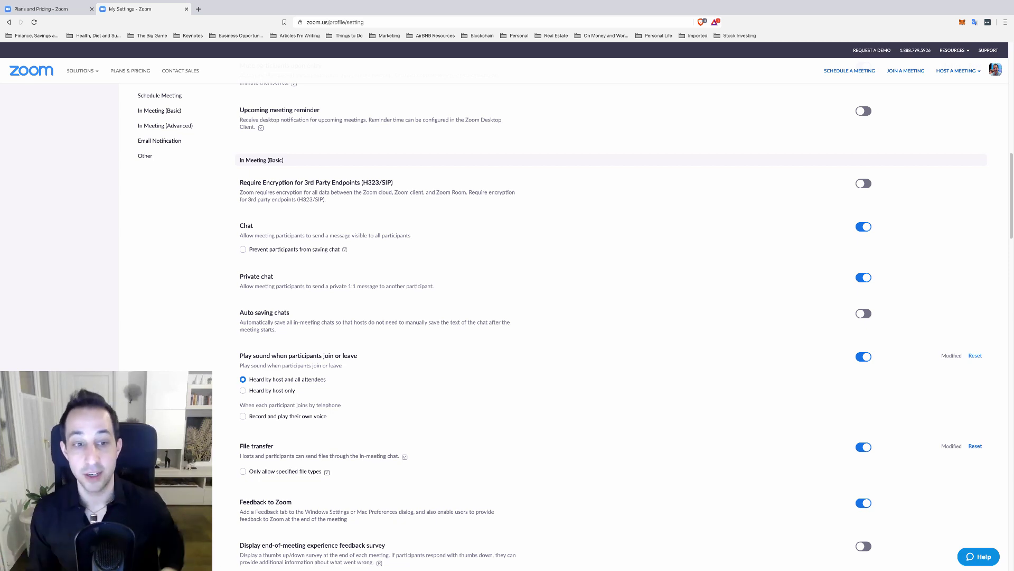
Examine the Polling option that allows the host to survey the attendees.
scroll(611, 326, "down", 1)
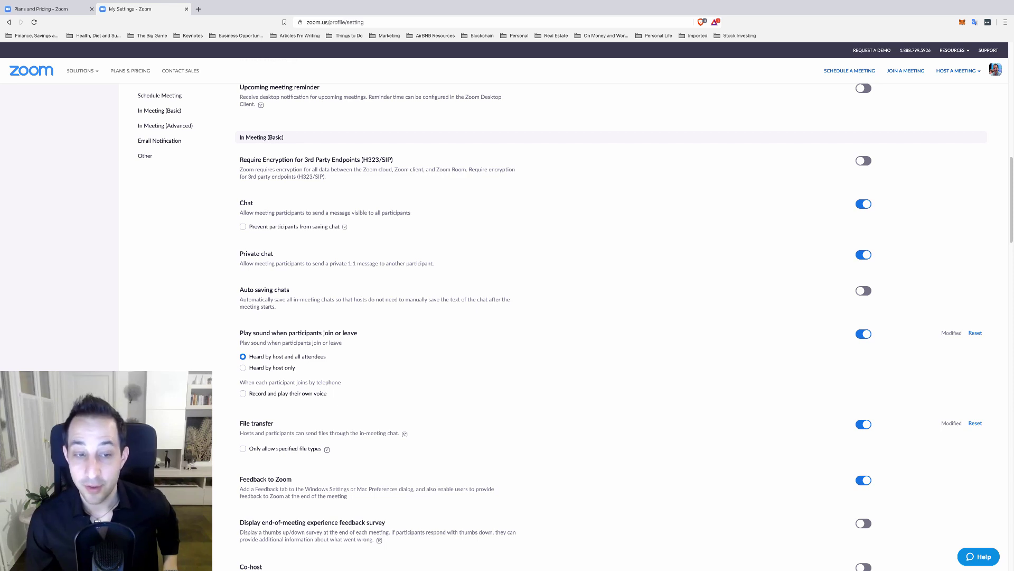
scroll(611, 327, "down", 4)
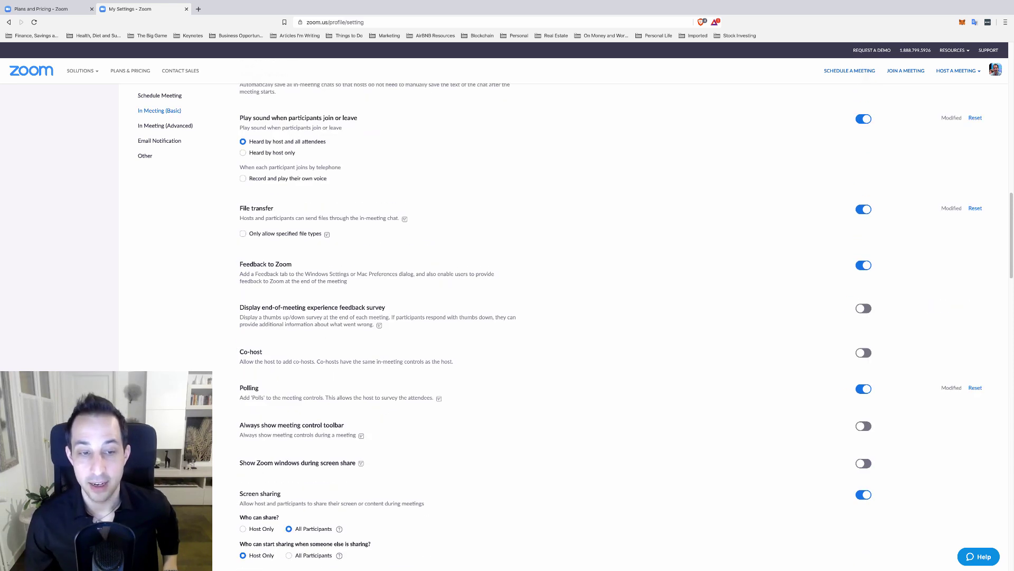
scroll(611, 326, "down", 1)
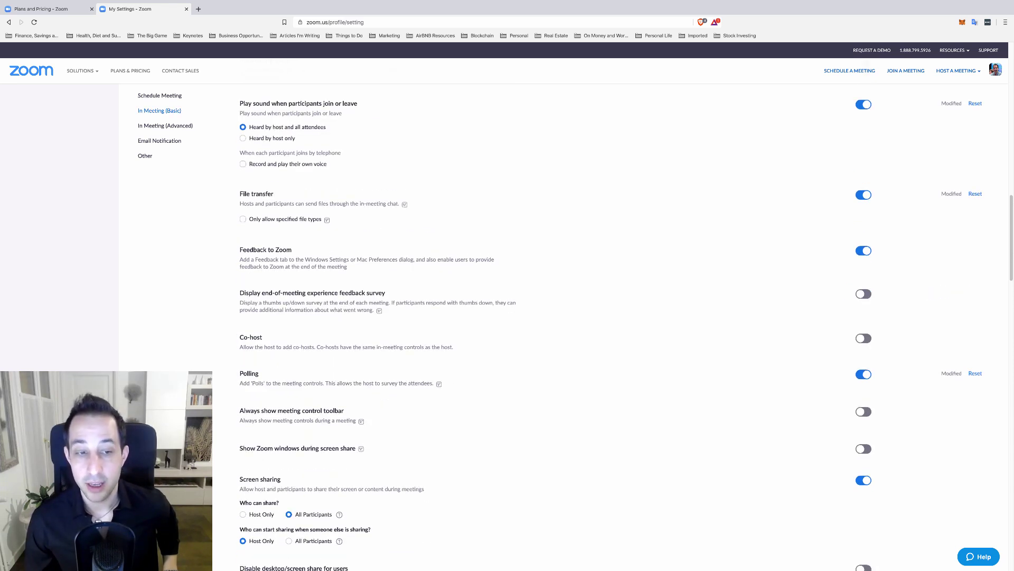
left_click_drag(240, 373, 433, 383)
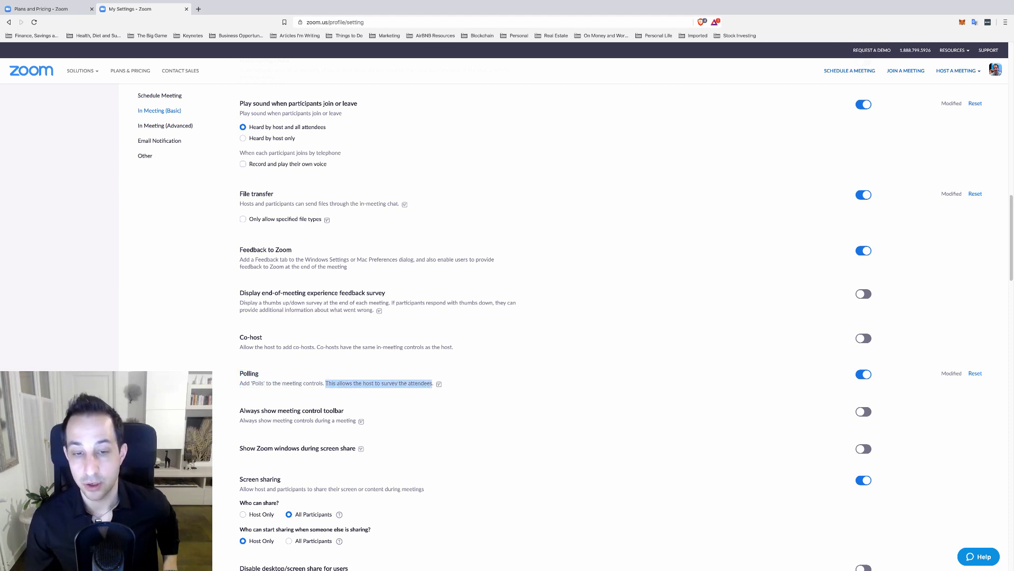
Enable showing Zoom windows during screen share in the basic in-meeting settings.
scroll(611, 327, "down", 5)
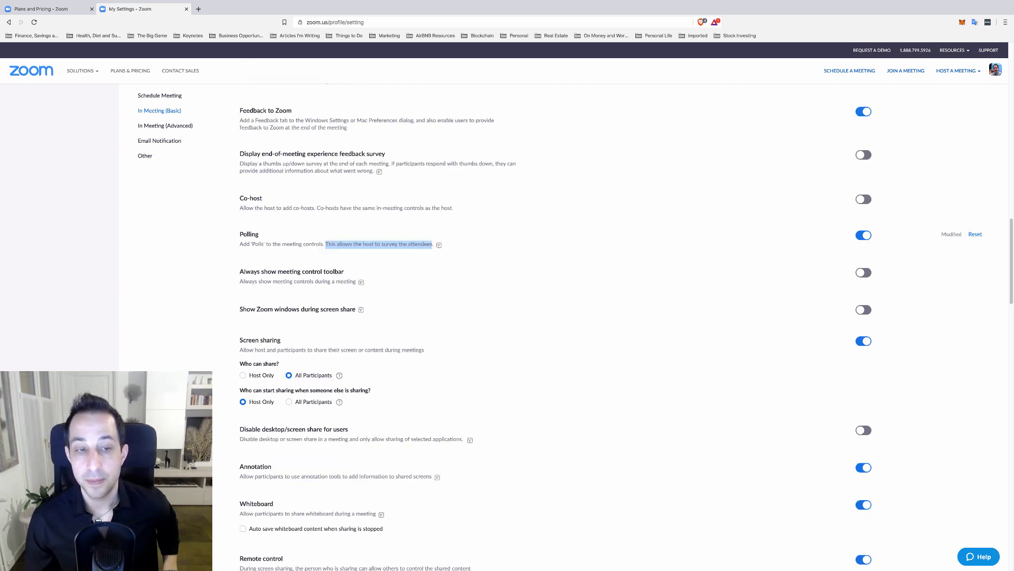
left_click_drag(279, 309, 356, 309)
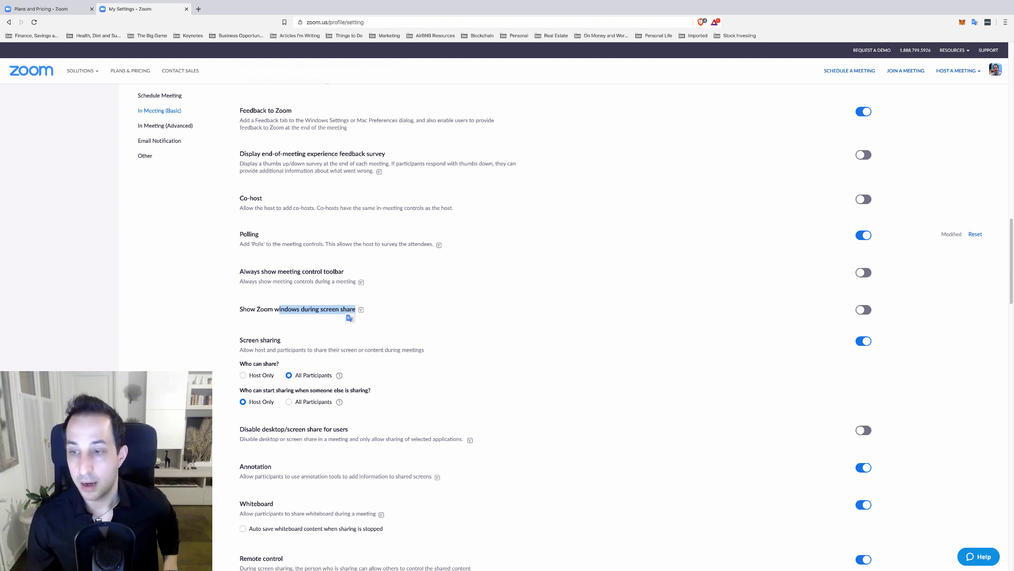
left_click(863, 309)
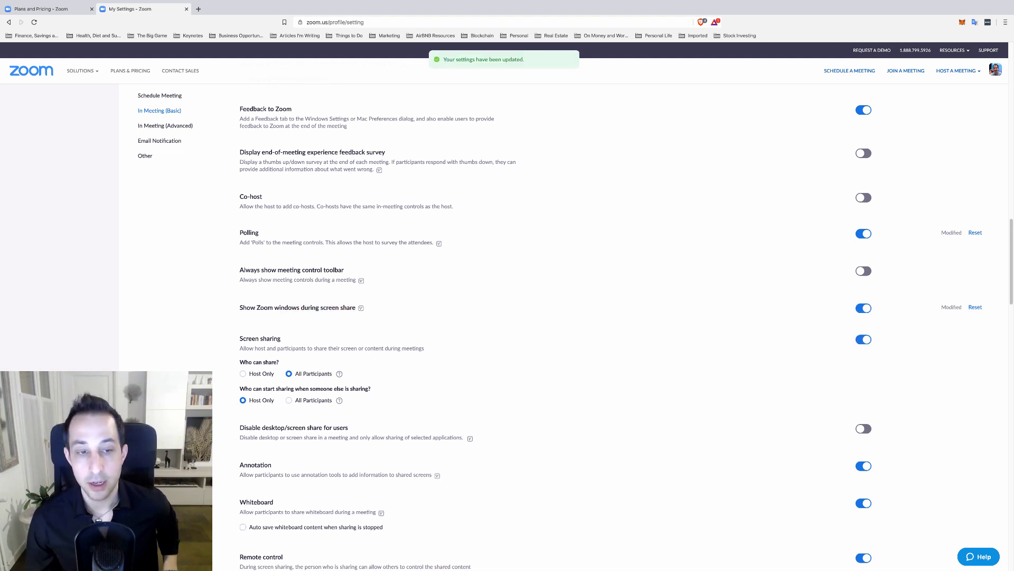
Review the screen sharing permissions, especially who can start sharing when someone else is sharing.
scroll(611, 328, "down", 1)
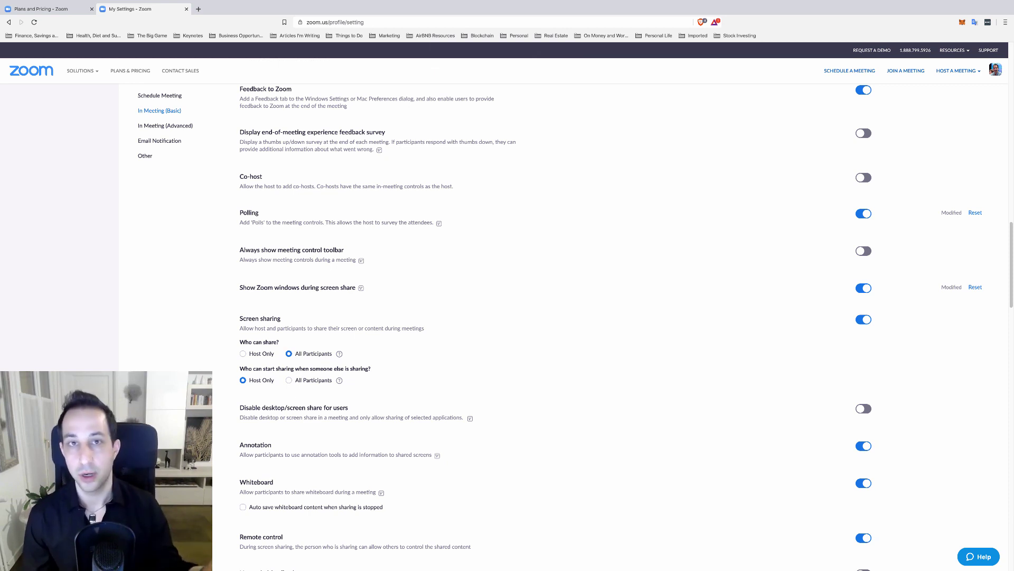
scroll(611, 327, "down", 1)
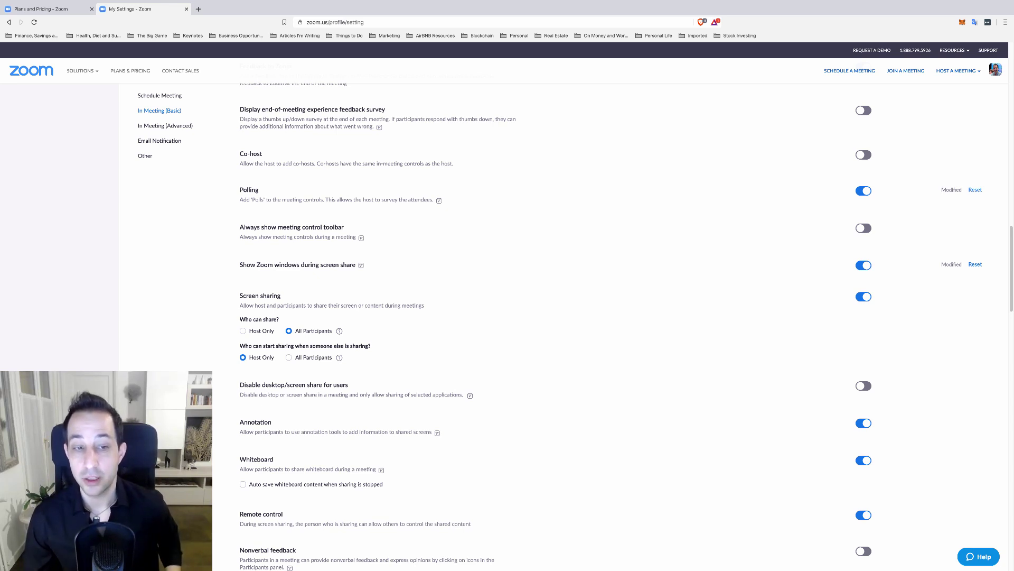
left_click_drag(276, 346, 370, 346)
left_click(370, 346)
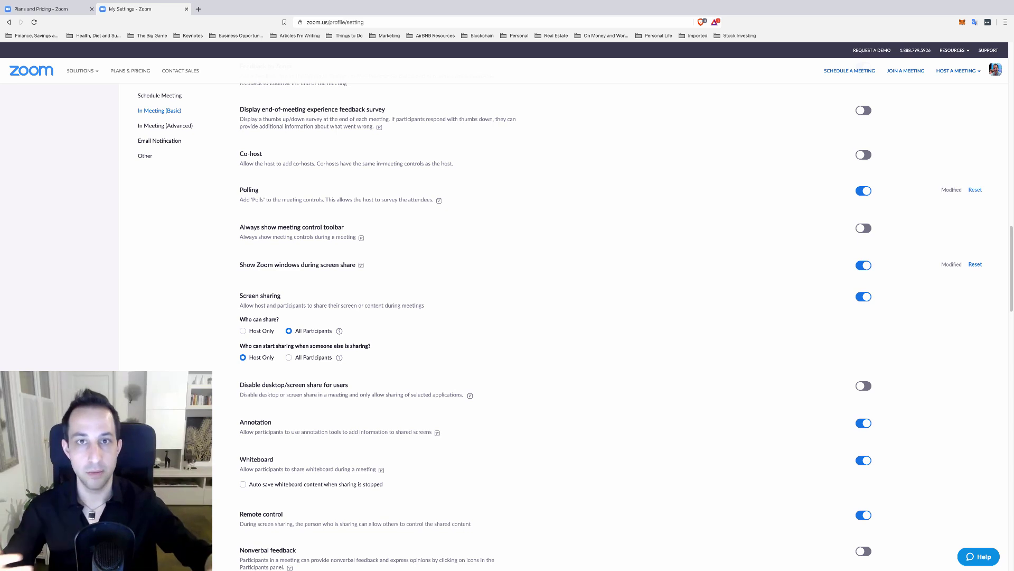
Examine the Whiteboard option that lets participants share a whiteboard during a meeting.
scroll(573, 326, "down", 1)
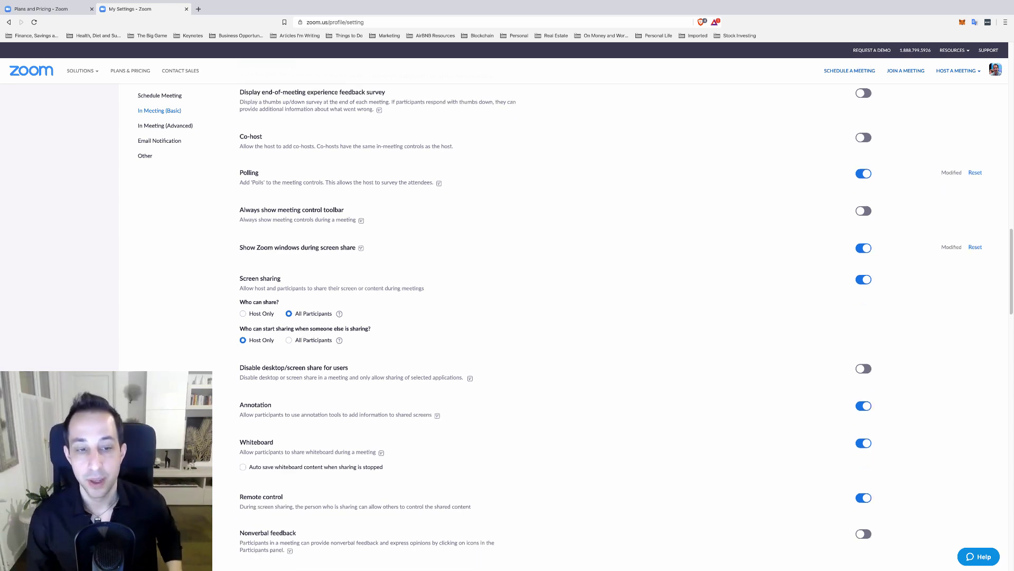
scroll(611, 325, "down", 1)
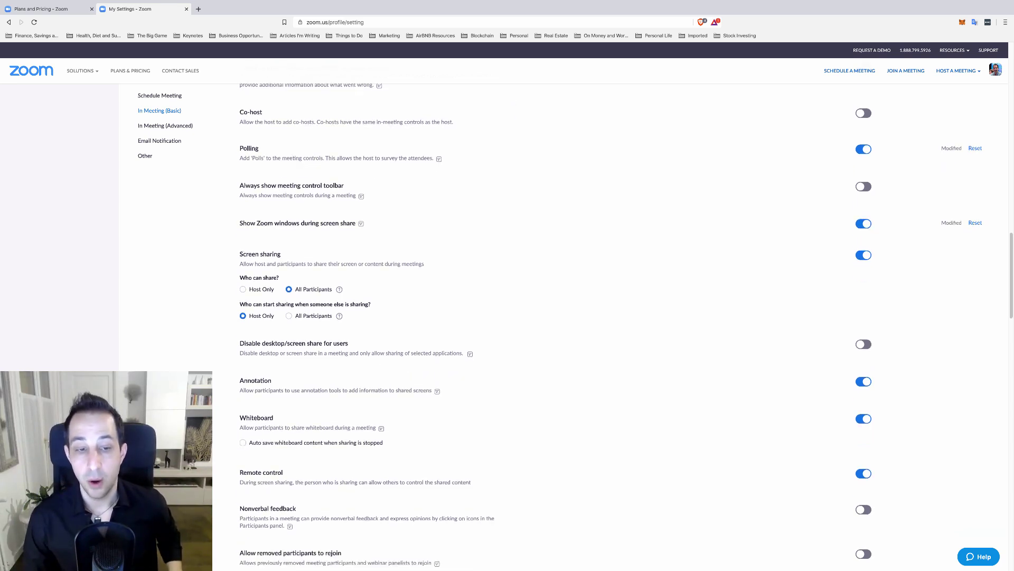
scroll(611, 325, "down", 1)
left_click_drag(280, 401, 368, 402)
left_click(368, 402)
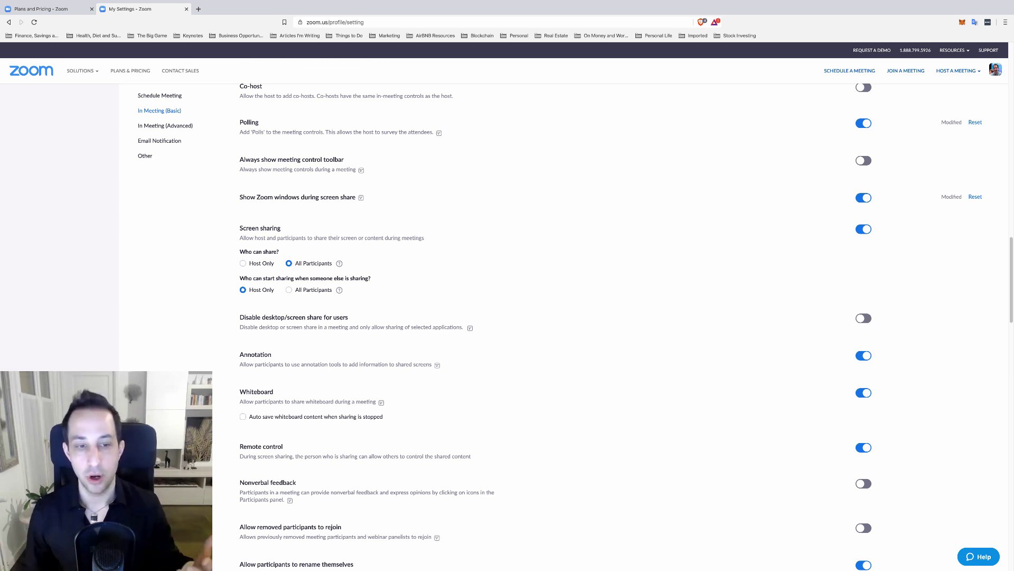
Review the Remote control option for shared content and the remaining basic in-meeting settings below it.
scroll(611, 325, "down", 1)
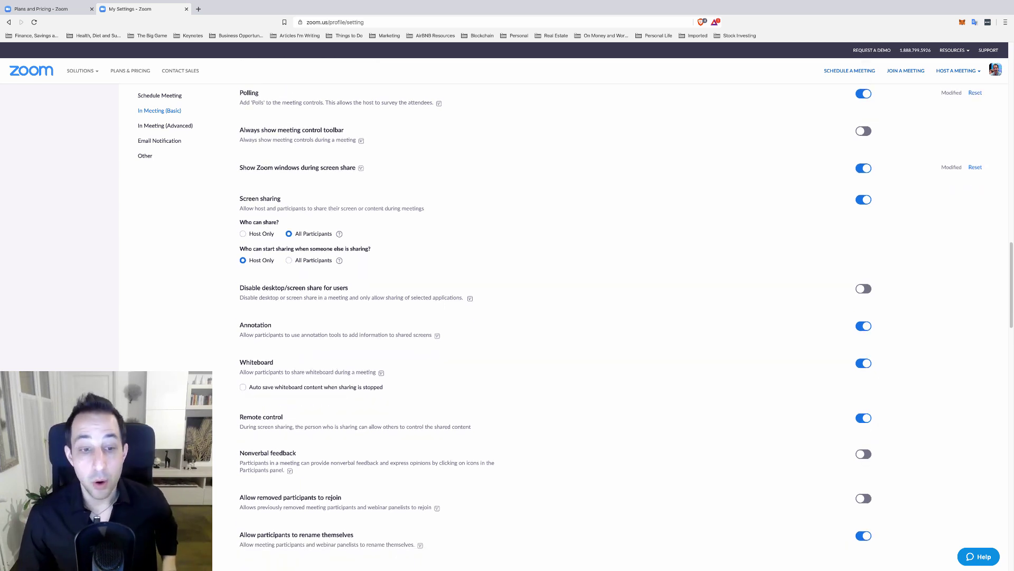
left_click_drag(240, 416, 471, 427)
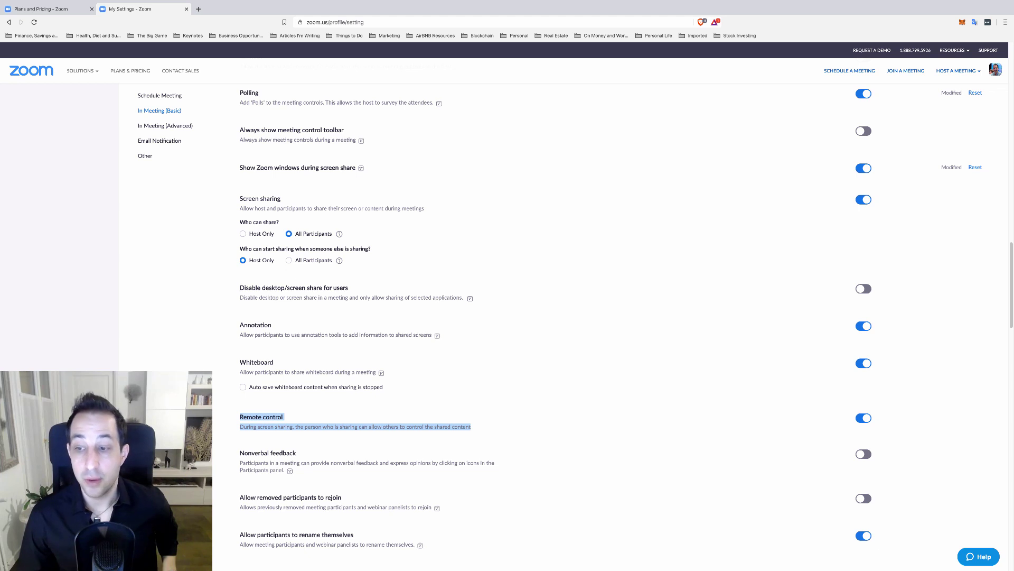
scroll(611, 322, "down", 1)
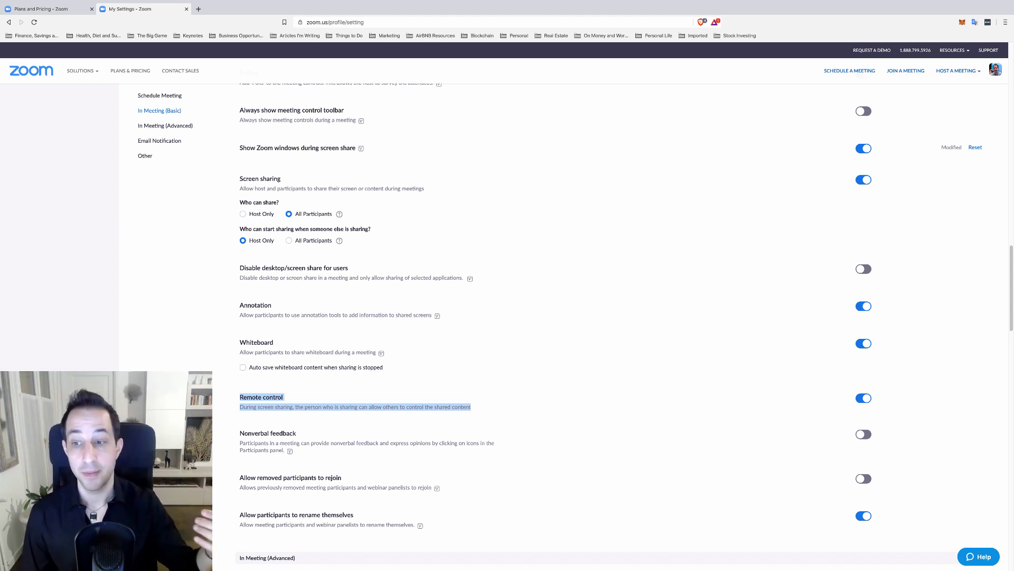
scroll(594, 326, "down", 1)
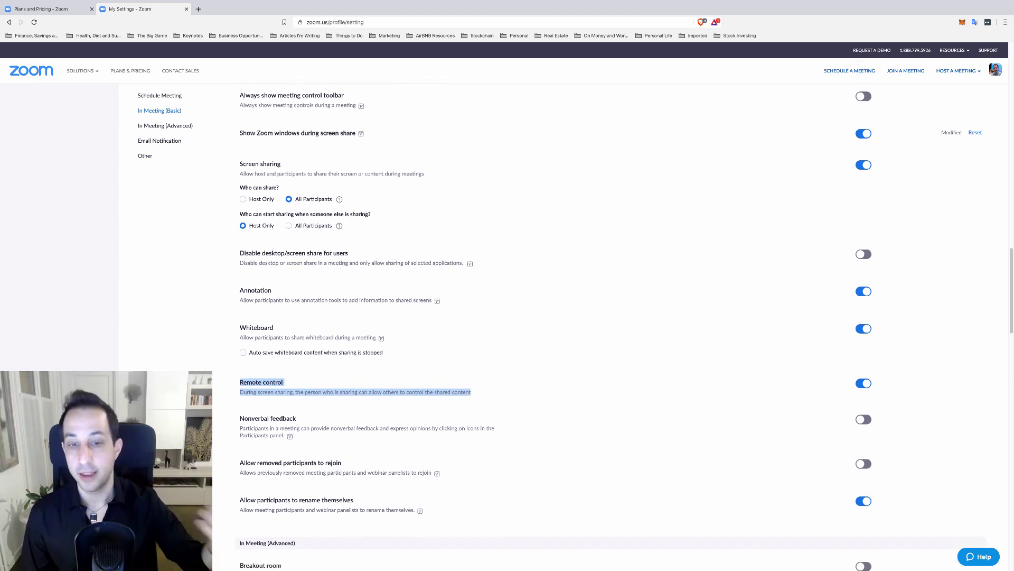
scroll(595, 326, "down", 1)
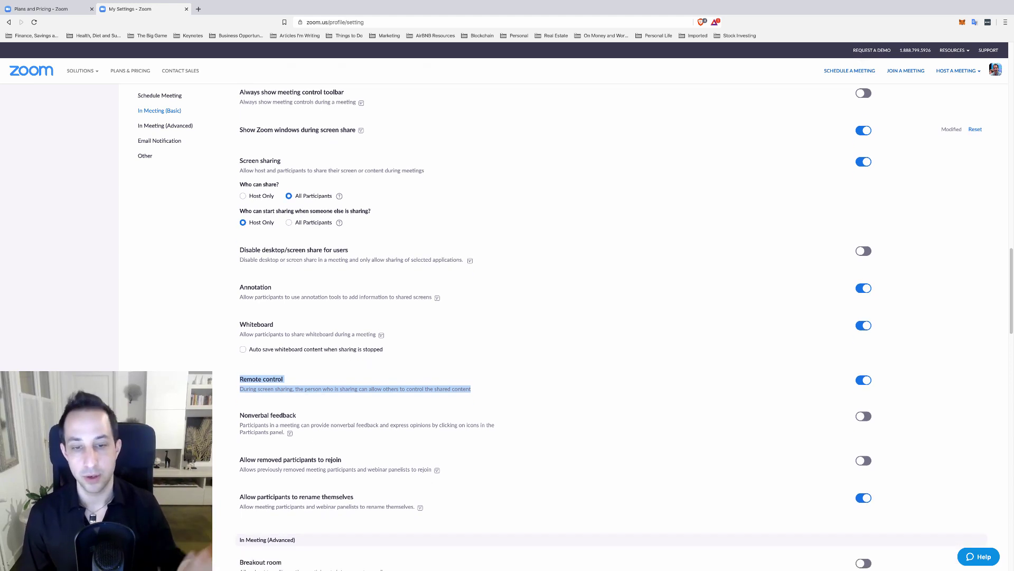
Review the options that let removed participants rejoin and let participants rename themselves.
scroll(594, 327, "down", 2)
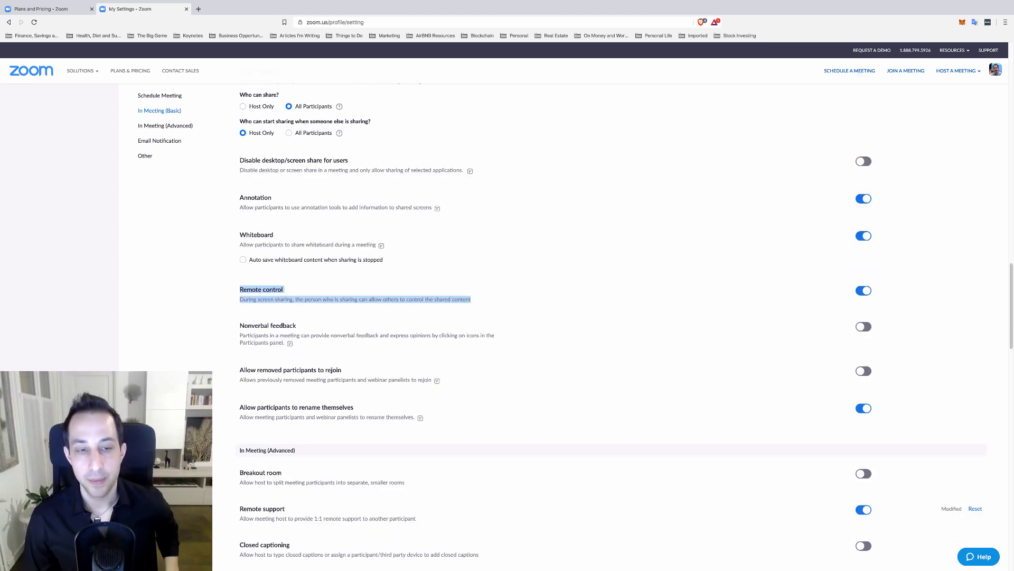
left_click_drag(246, 370, 431, 379)
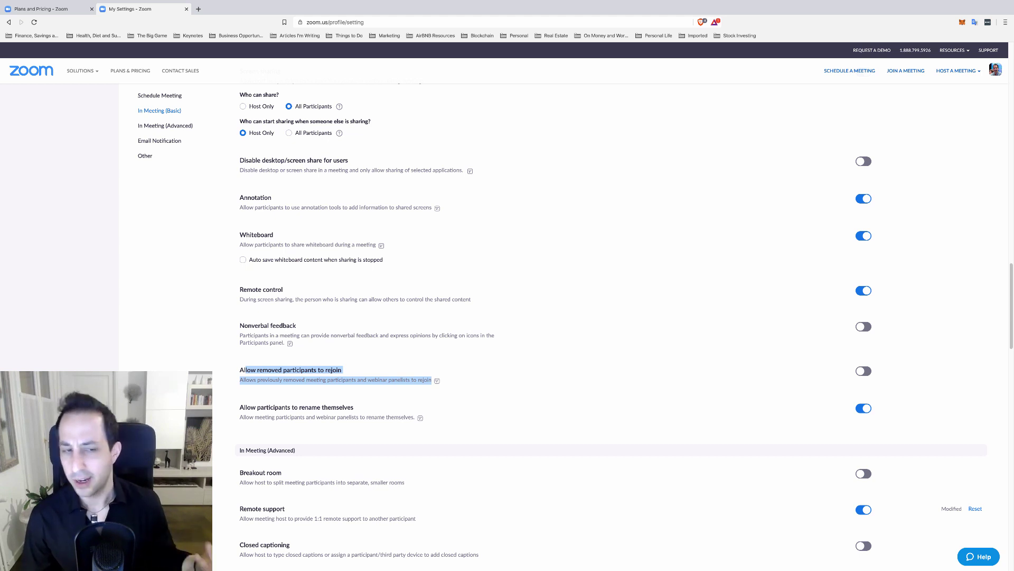
scroll(502, 329, "down", 1)
scroll(502, 330, "down", 1)
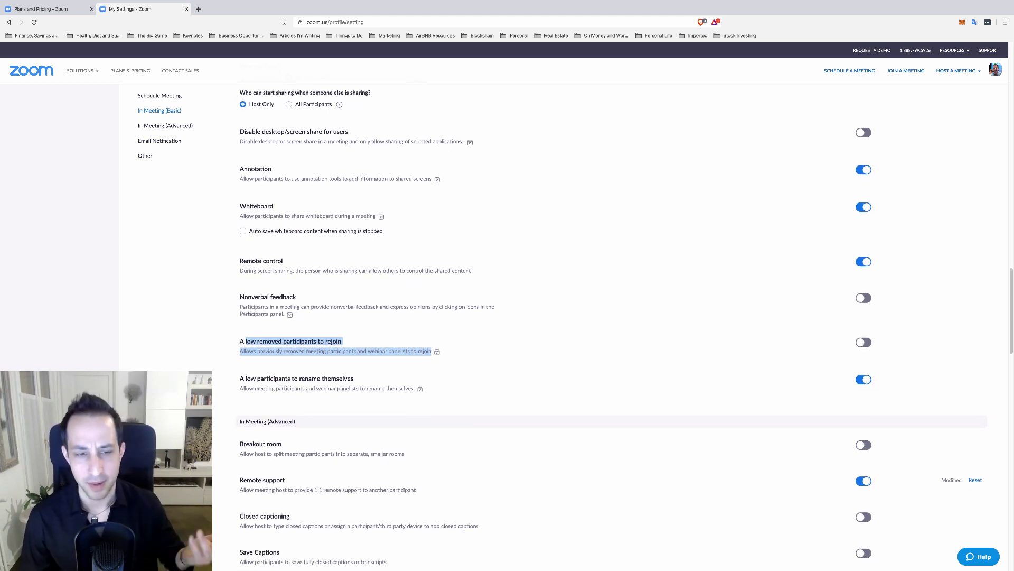
left_click_drag(260, 378, 368, 389)
Examine the Breakout room and Remote support options in the advanced in-meeting settings.
scroll(502, 330, "down", 5)
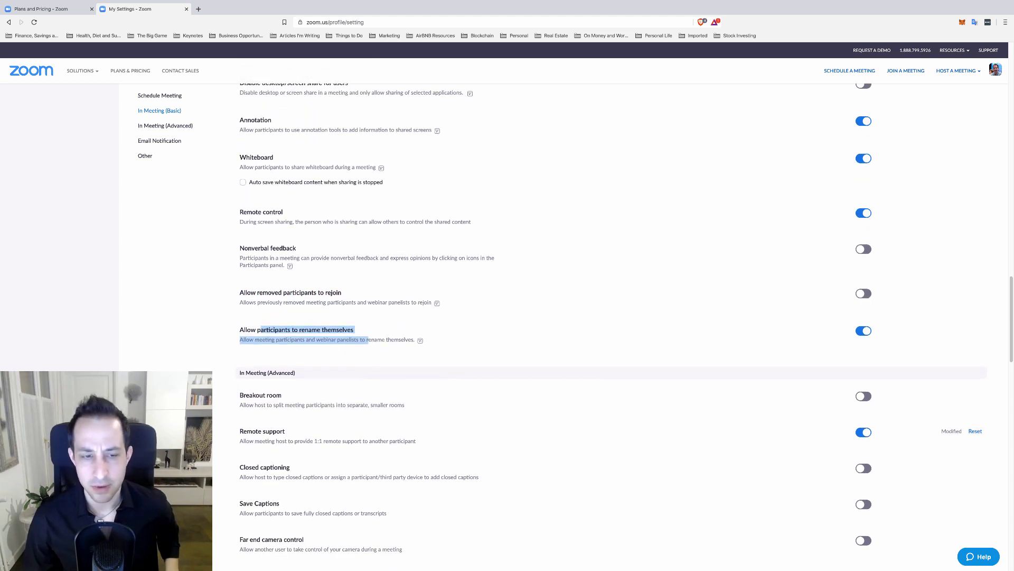
scroll(502, 329, "down", 2)
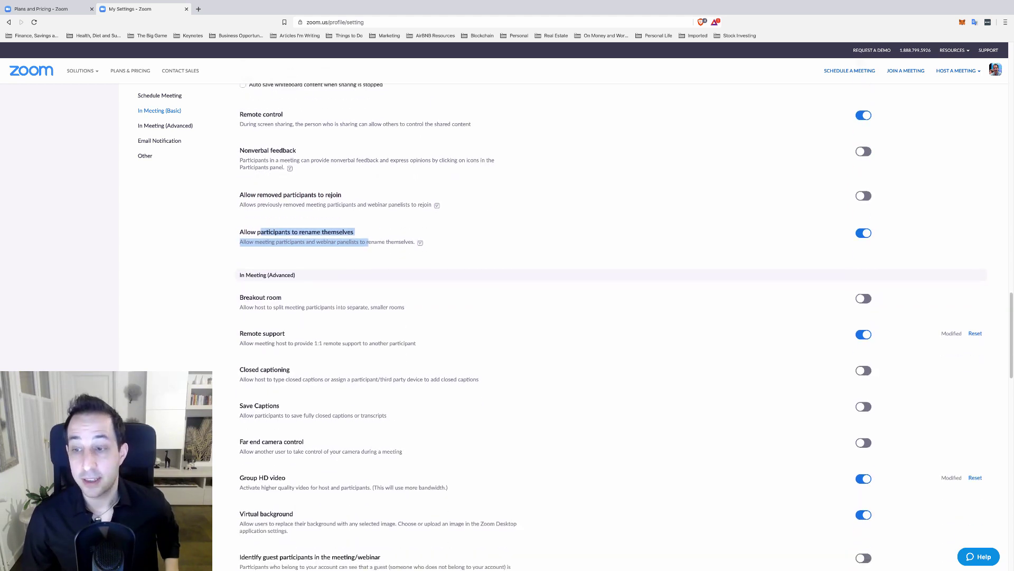
left_click_drag(239, 295, 405, 308)
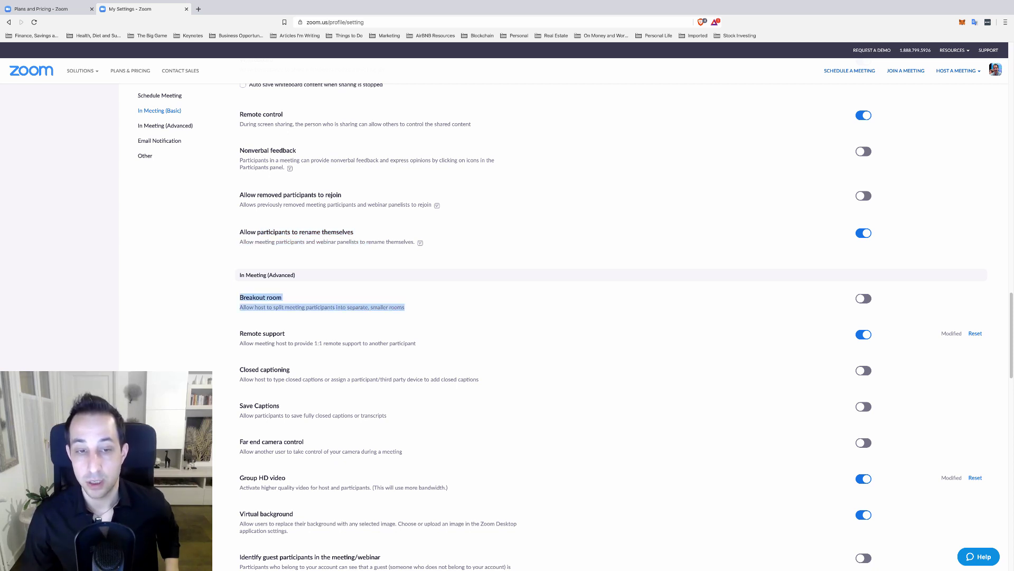
left_click(412, 308)
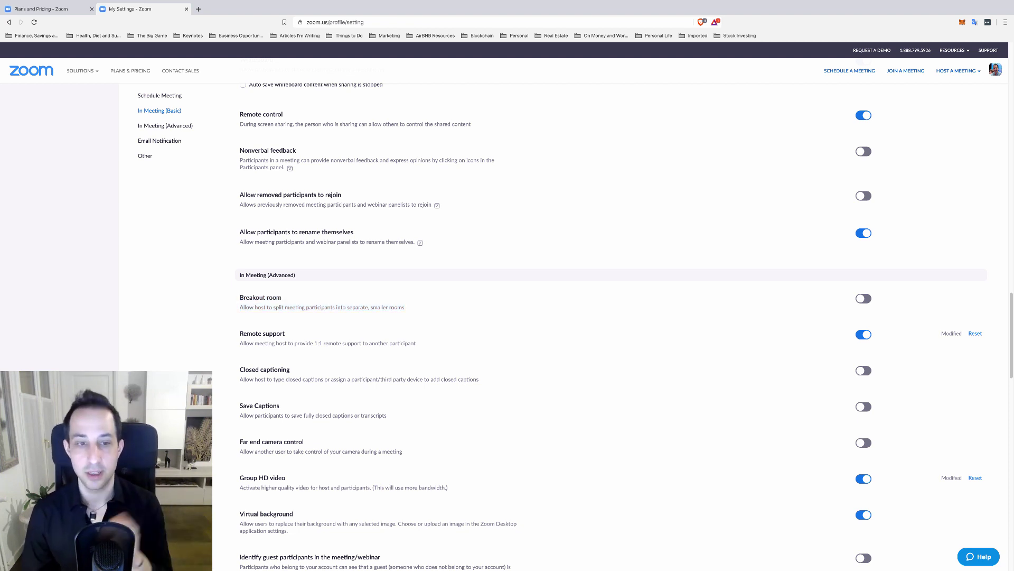
left_click_drag(263, 343, 415, 343)
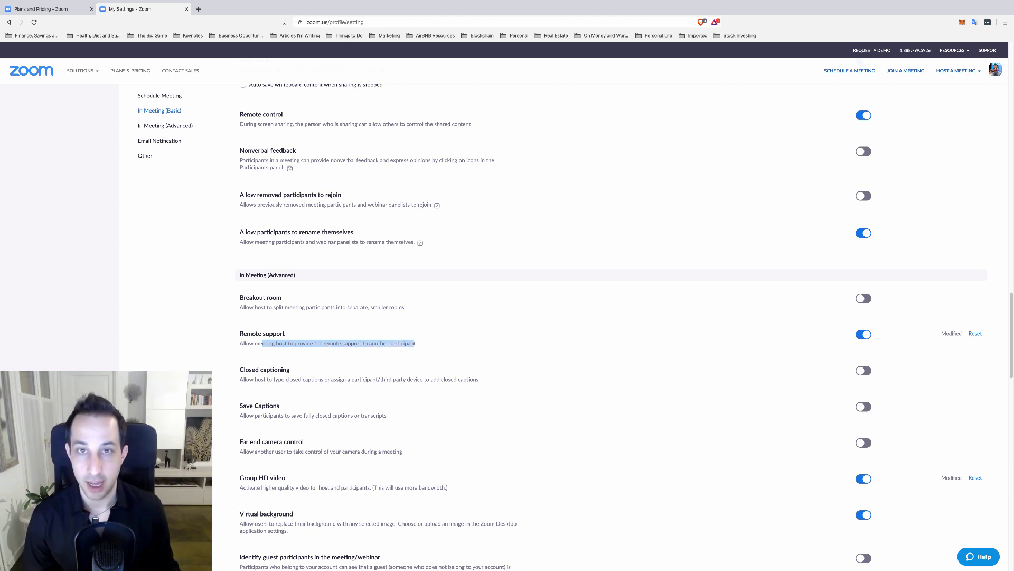
Examine the Group HD video option and the neighbouring Virtual background option in the advanced in-meeting settings.
scroll(608, 325, "down", 3)
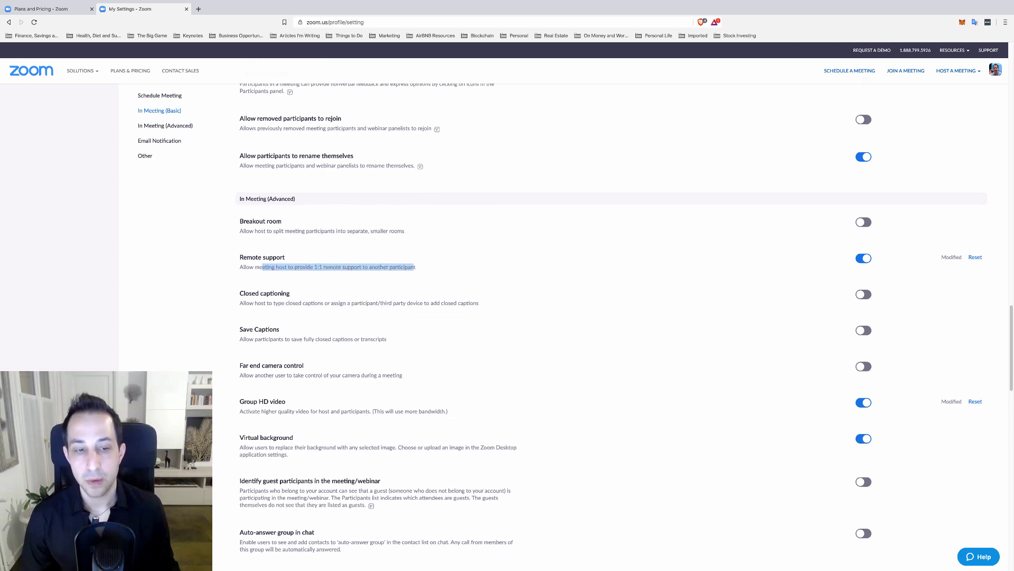
scroll(608, 325, "down", 1)
left_click_drag(240, 378, 446, 389)
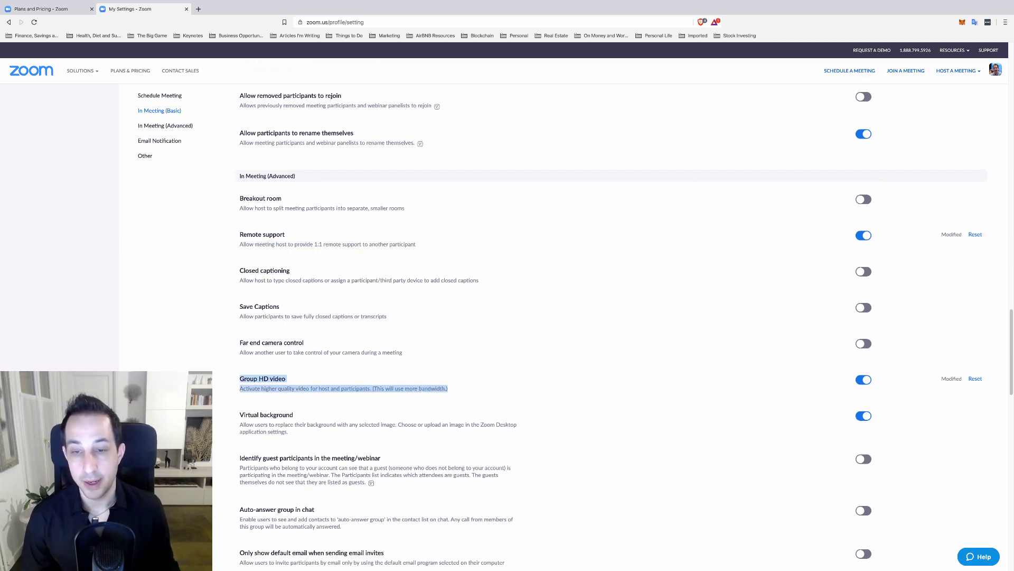
left_click(455, 389)
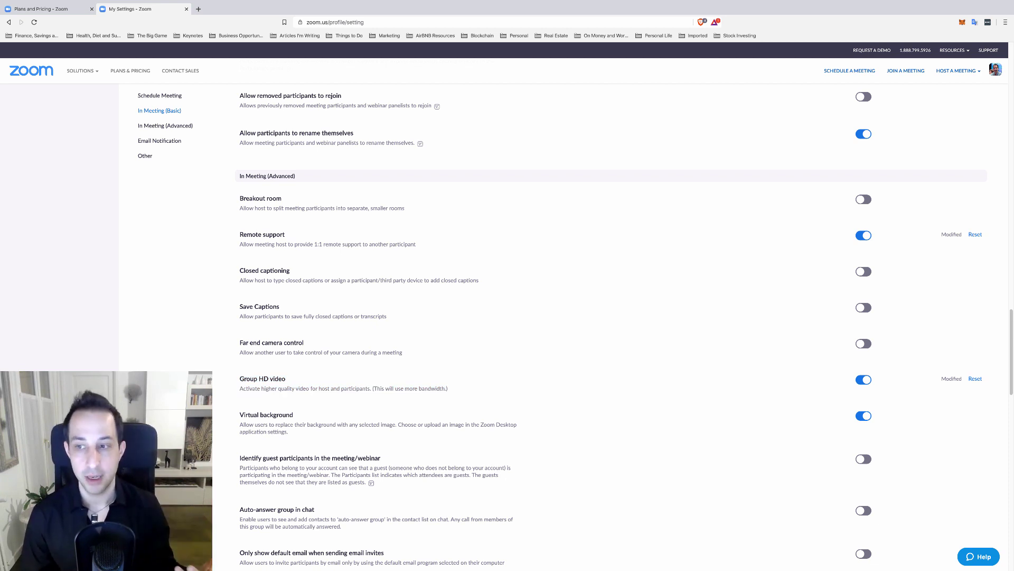
scroll(608, 327, "down", 1)
scroll(607, 327, "down", 1)
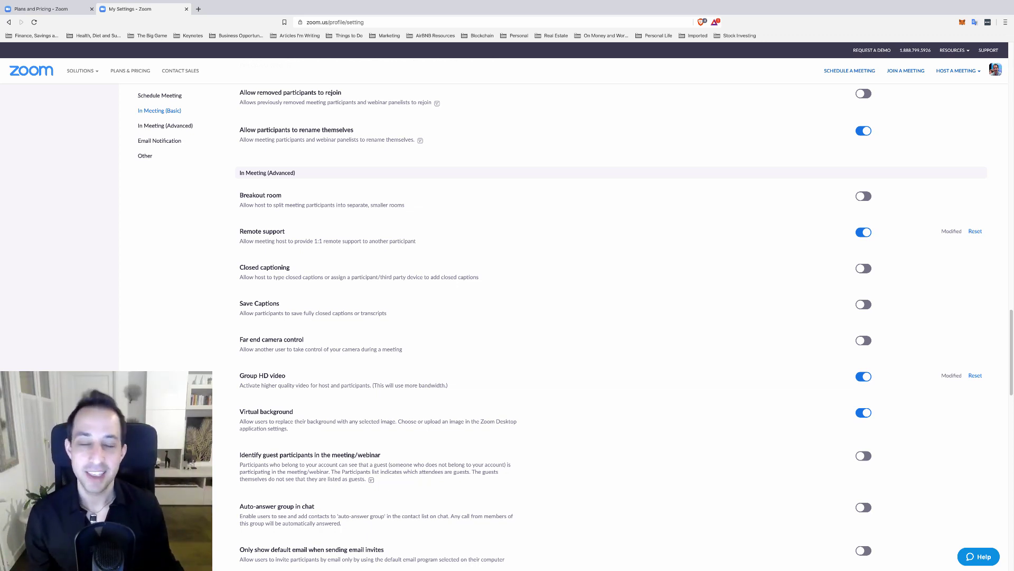
scroll(612, 327, "down", 1)
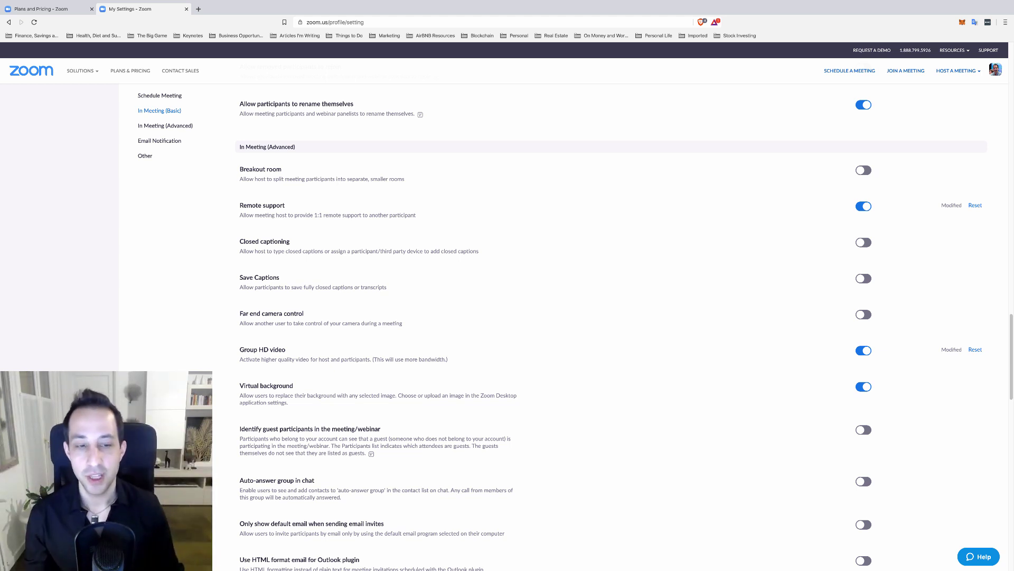
Review the Waiting room setting, including its description and which participants can be placed in the waiting room.
scroll(611, 327, "down", 3)
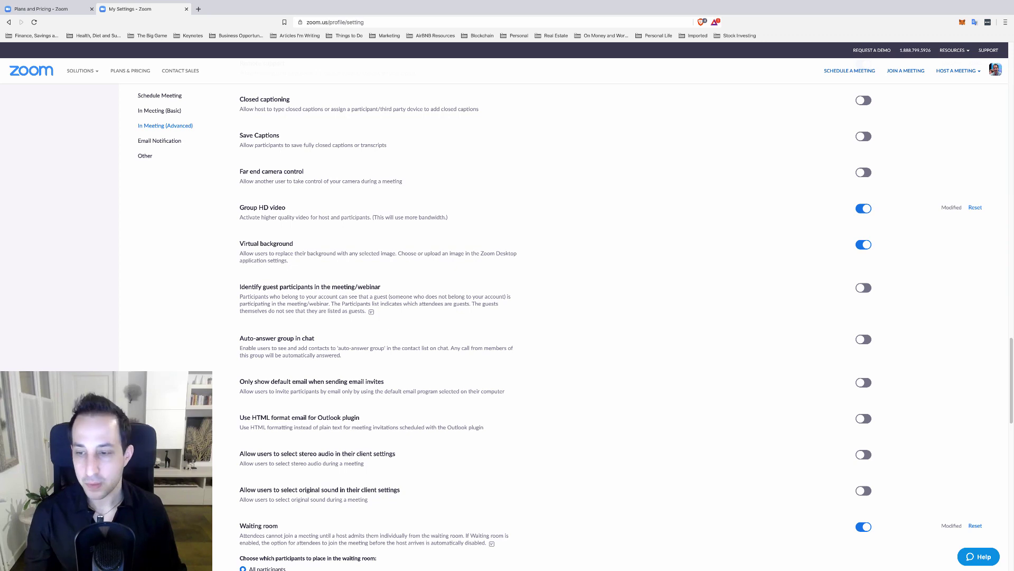
scroll(313, 419, "down", 3)
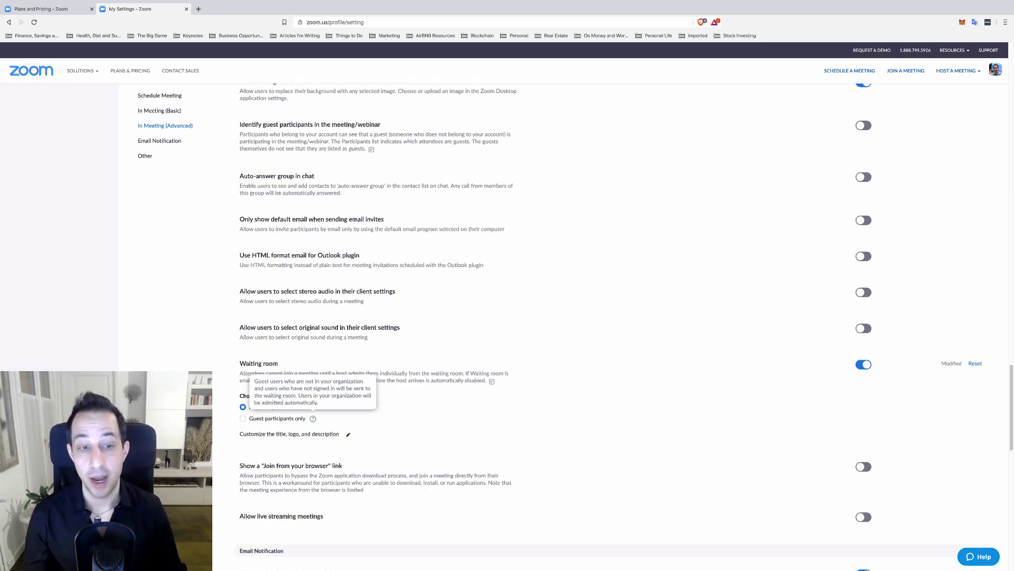
left_click_drag(442, 373, 461, 381)
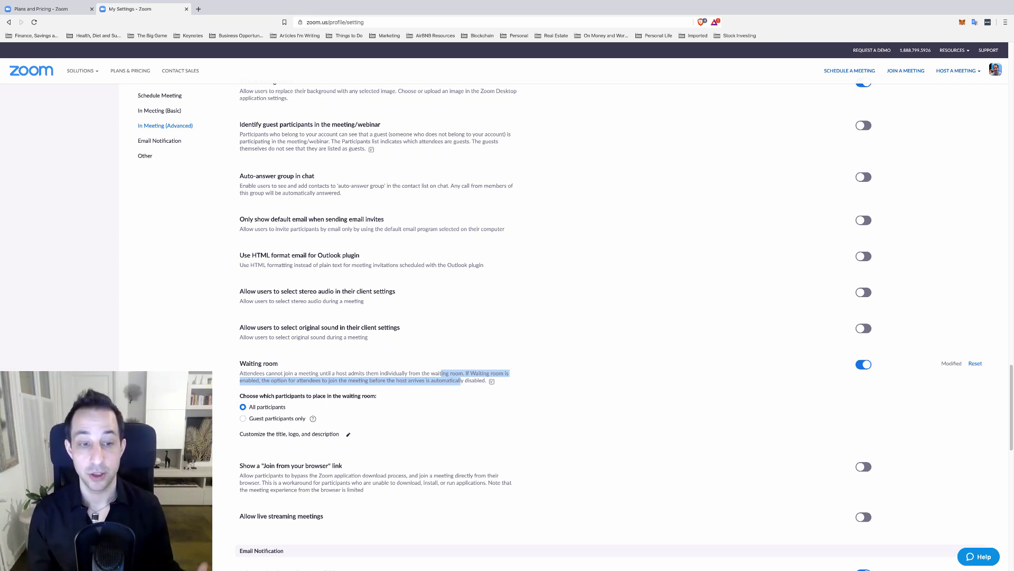
scroll(609, 326, "down", 1)
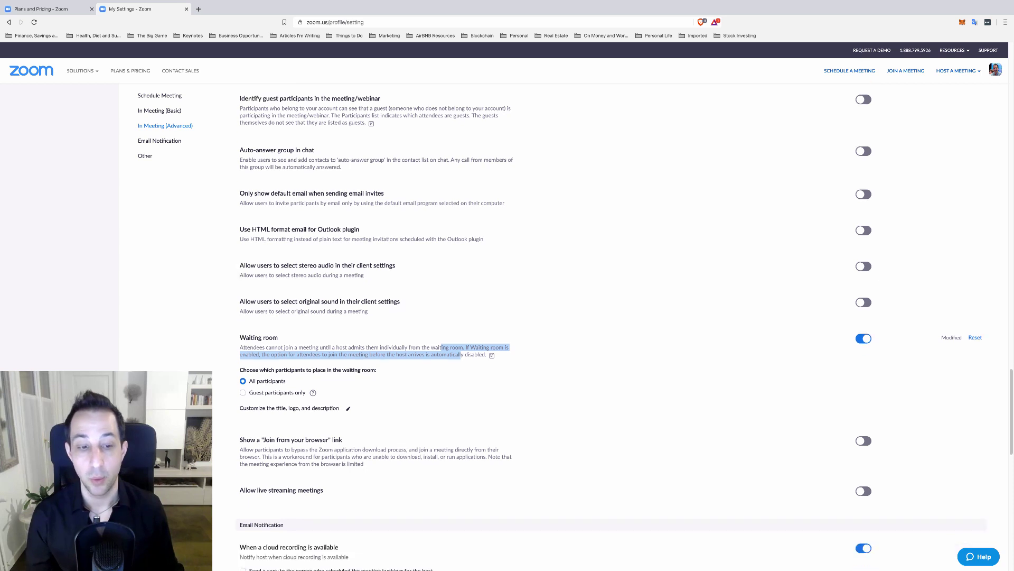
Look through the Email Notification and Other settings, and return to the beginning of the meeting settings.
scroll(609, 326, "down", 6)
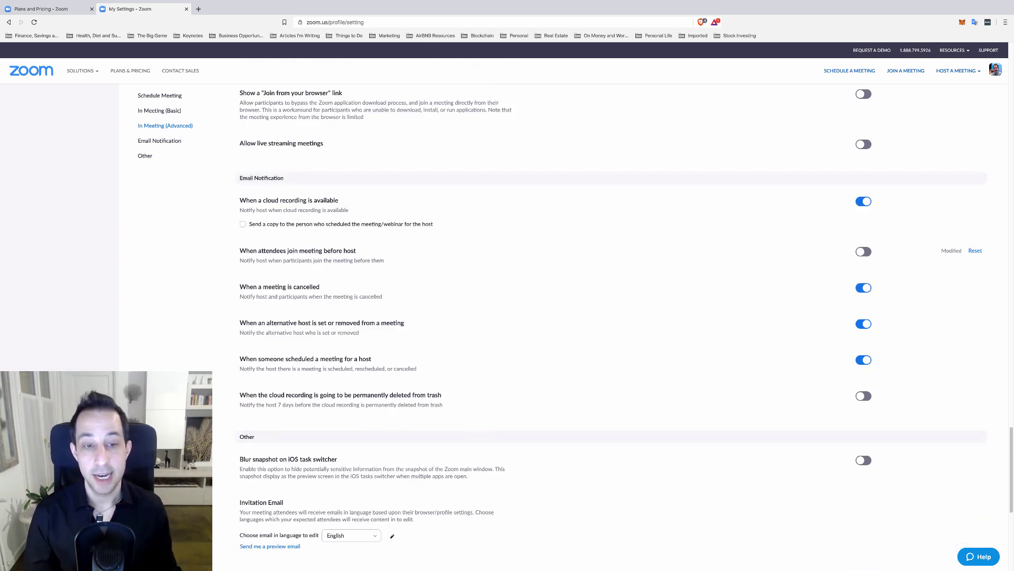
scroll(614, 326, "down", 6)
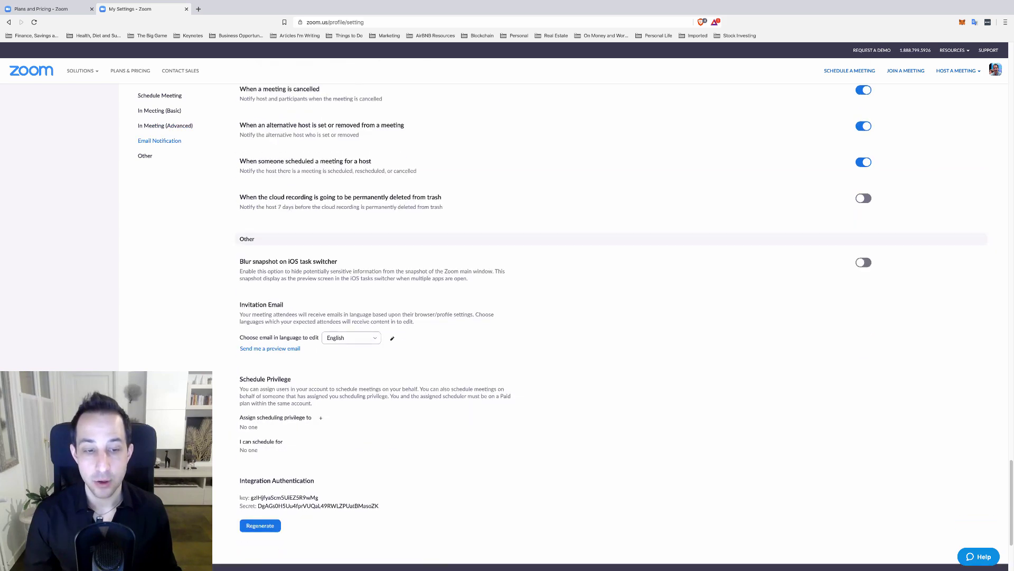
scroll(613, 326, "up", 20)
scroll(613, 327, "up", 15)
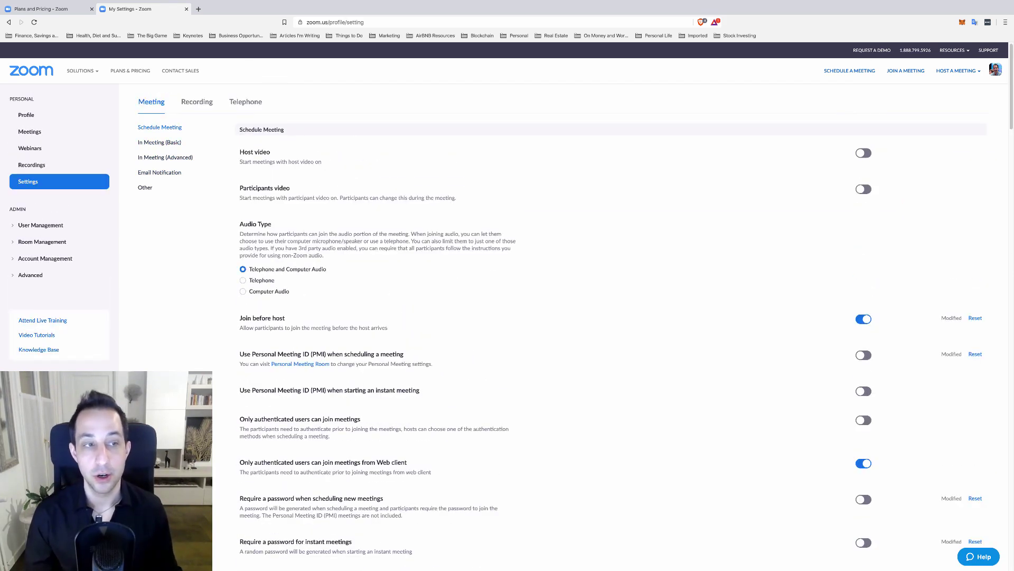
Start scheduling a new meeting with the topic "My New Meeting" and go to its optional description.
left_click(958, 71)
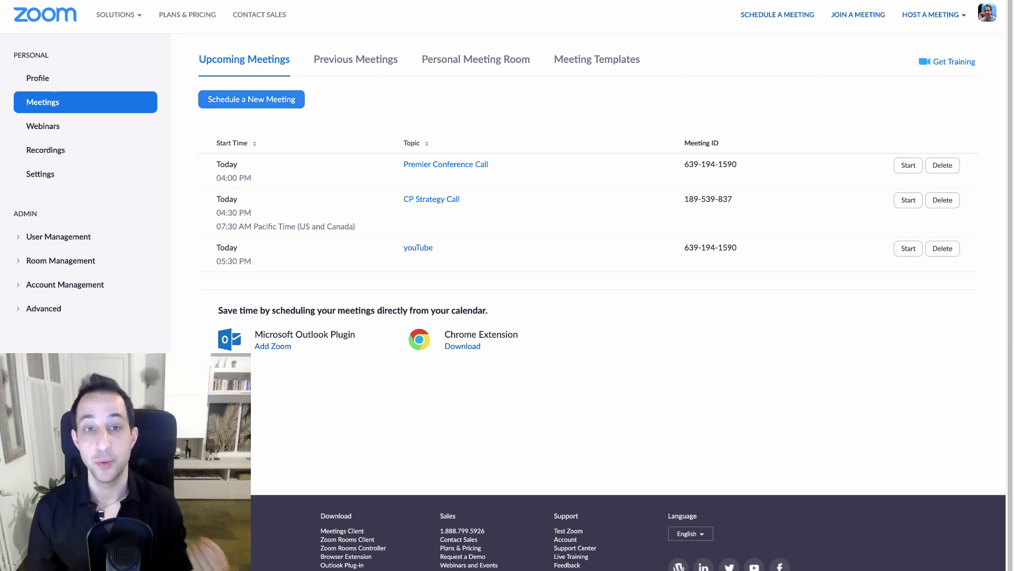
left_click(252, 99)
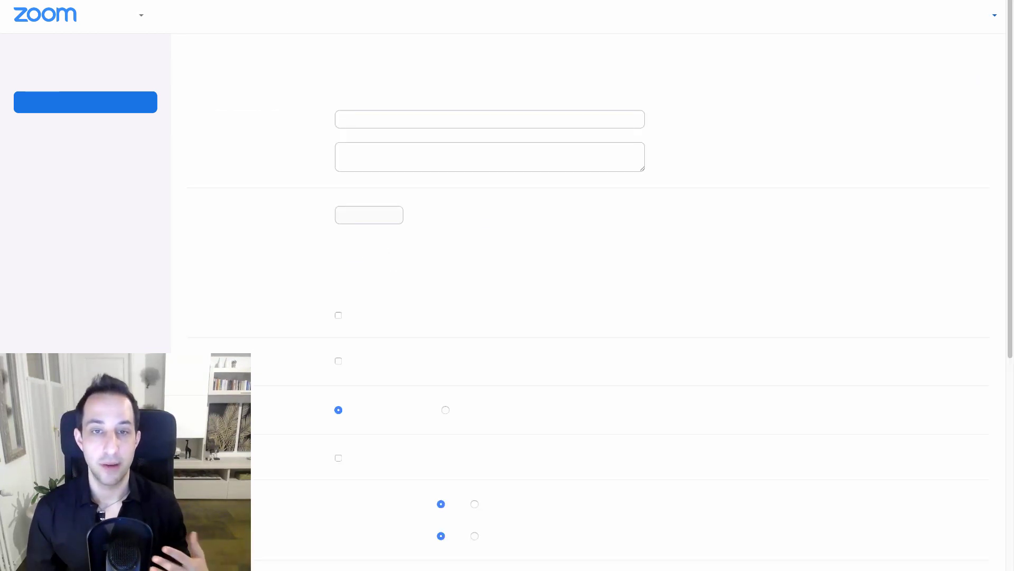
type("M")
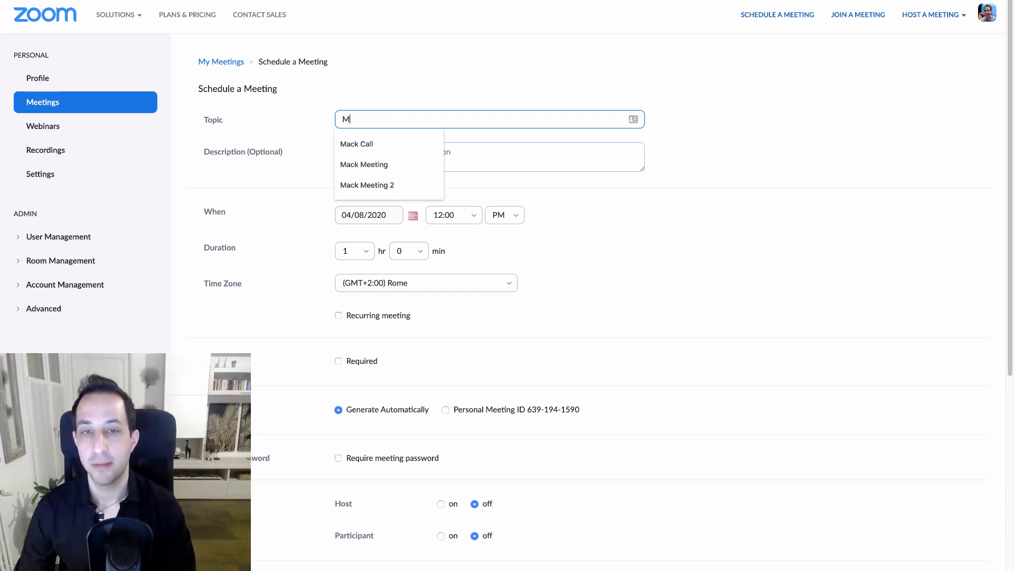
type("y New Meeting")
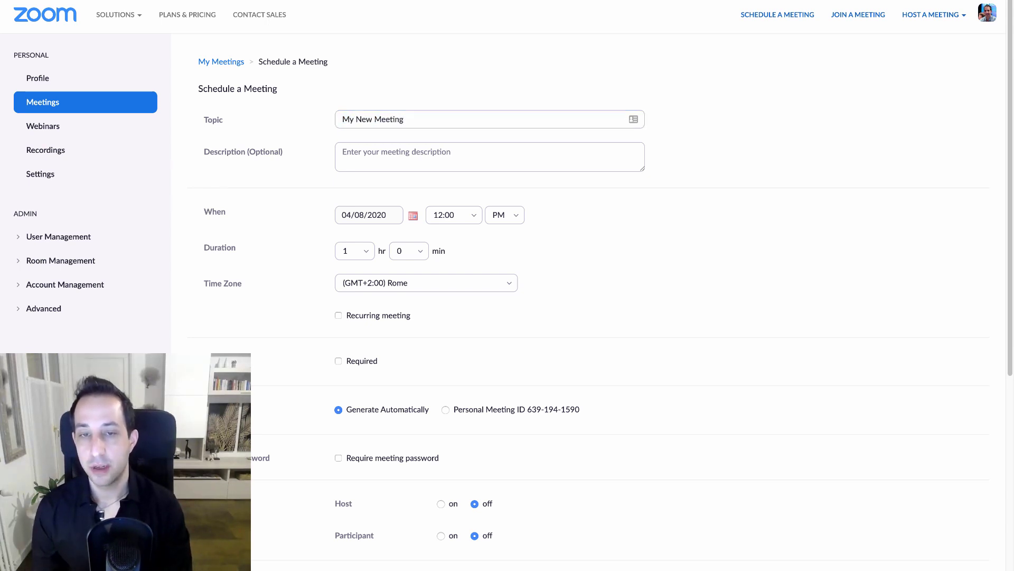
left_click(370, 157)
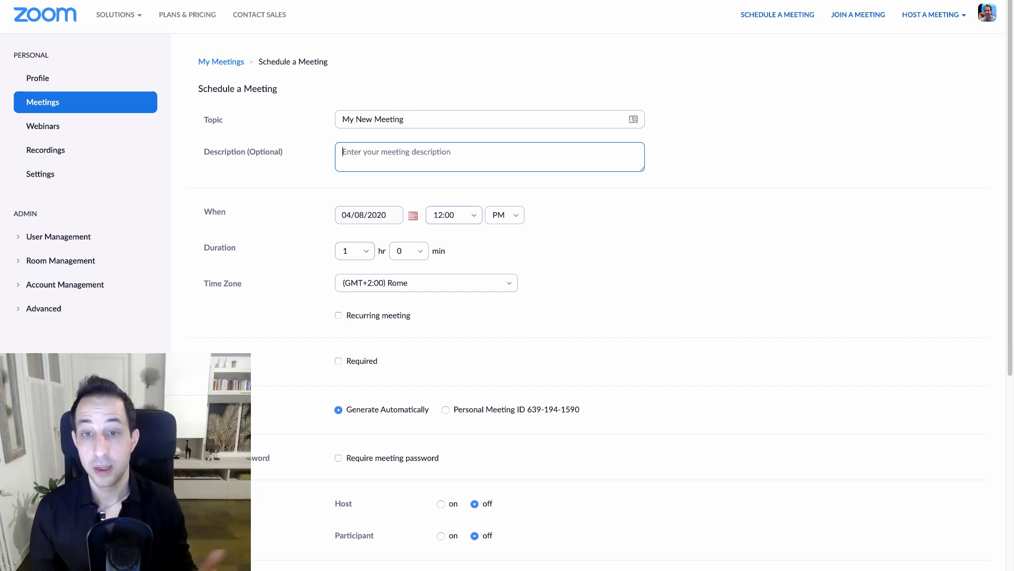
Look through the start times available for the new meeting without choosing a different one.
left_click(454, 215)
key("Down")
key("Down")
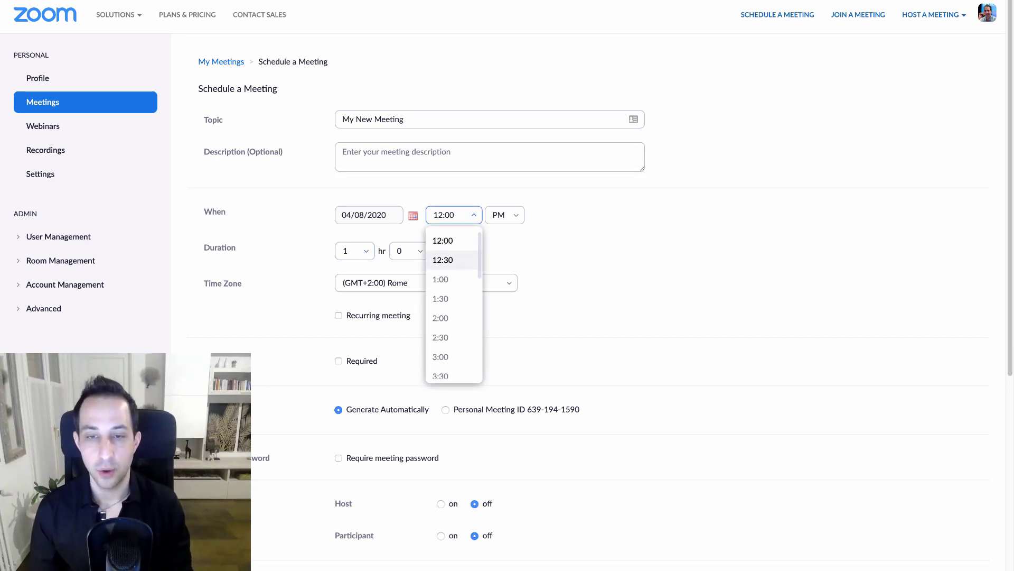
key("Down")
key("Down")
key("Down")
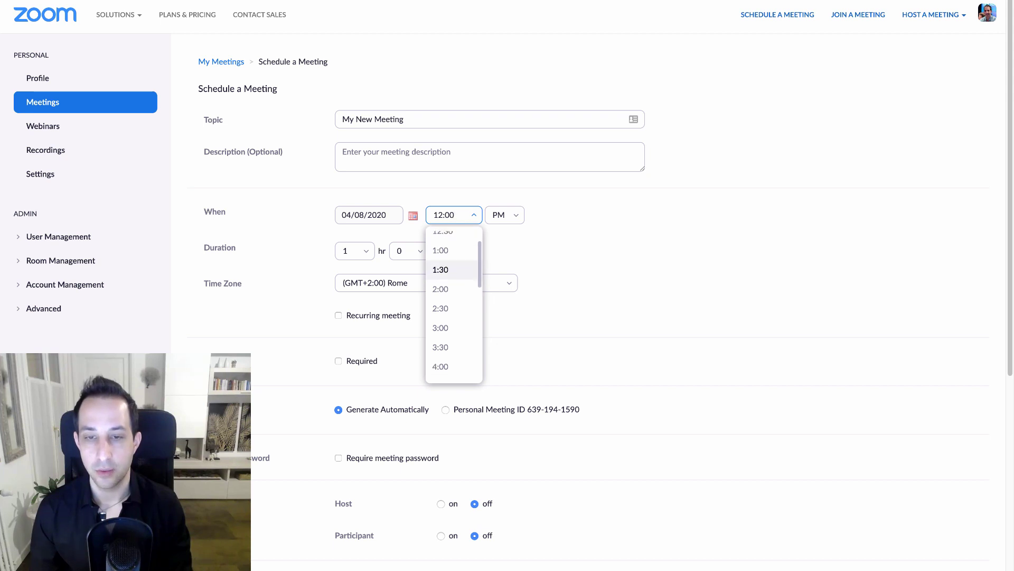
key("Up")
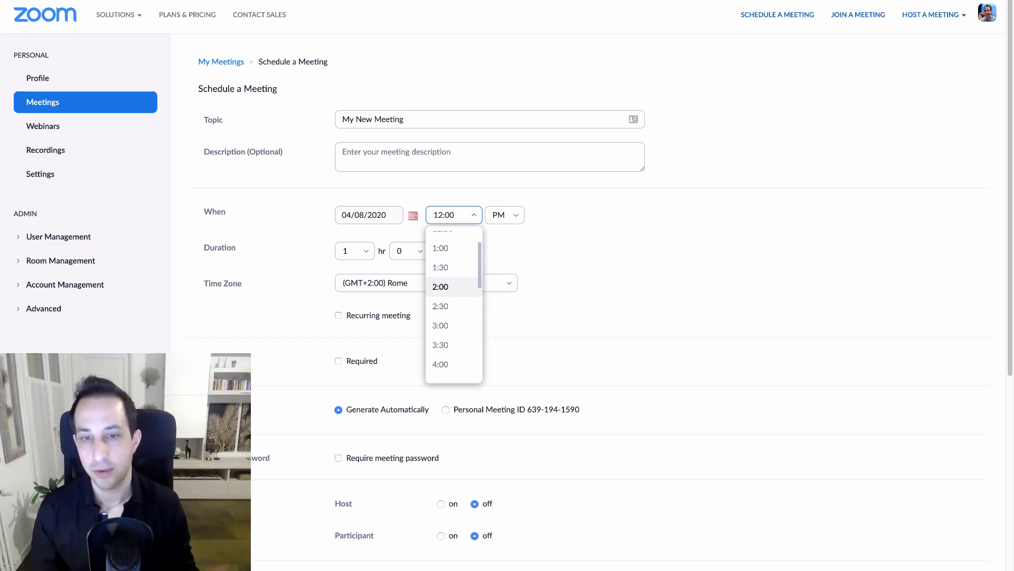
key("Escape")
Check the hour and minute choices for the meeting's duration and move on to its time zone.
key("Tab")
key("shift+Tab")
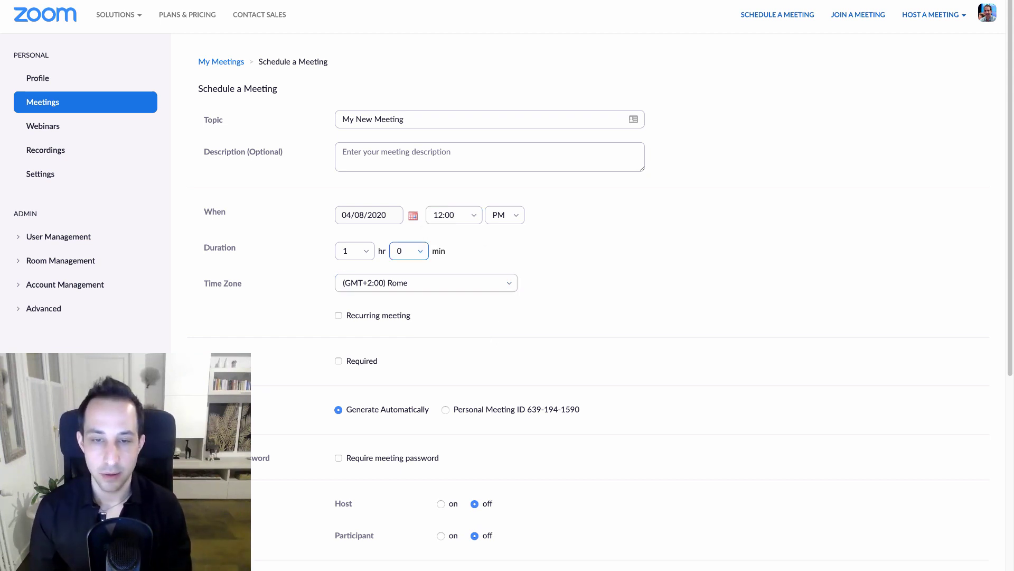
key("shift+Tab")
key("space")
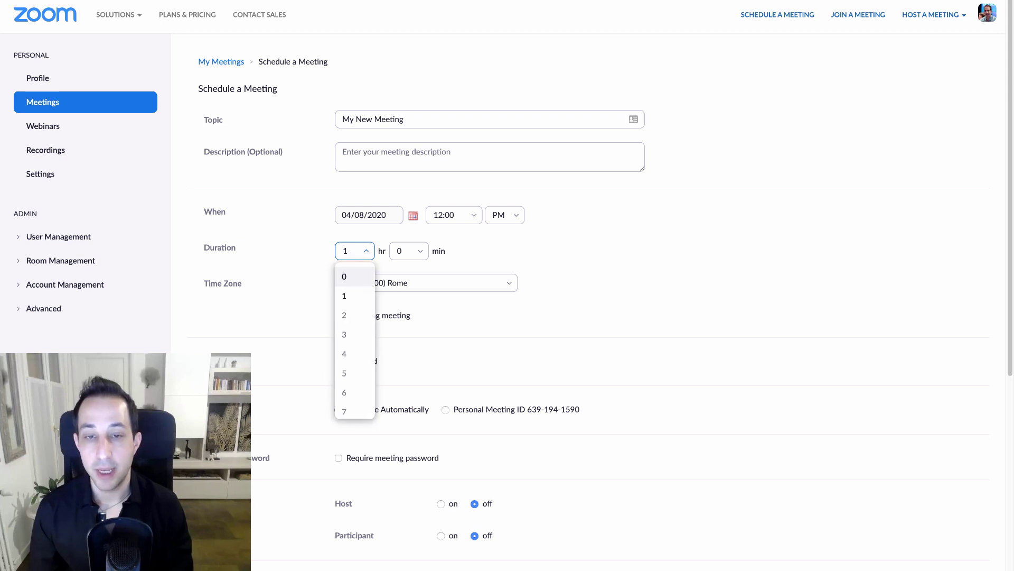
key("Tab")
key("space")
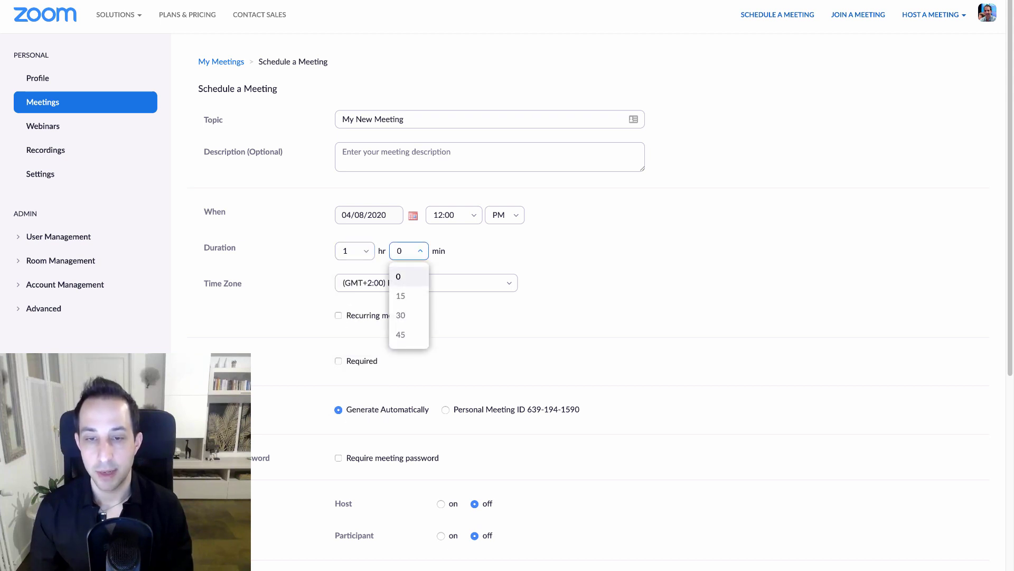
key("Escape")
key("Tab")
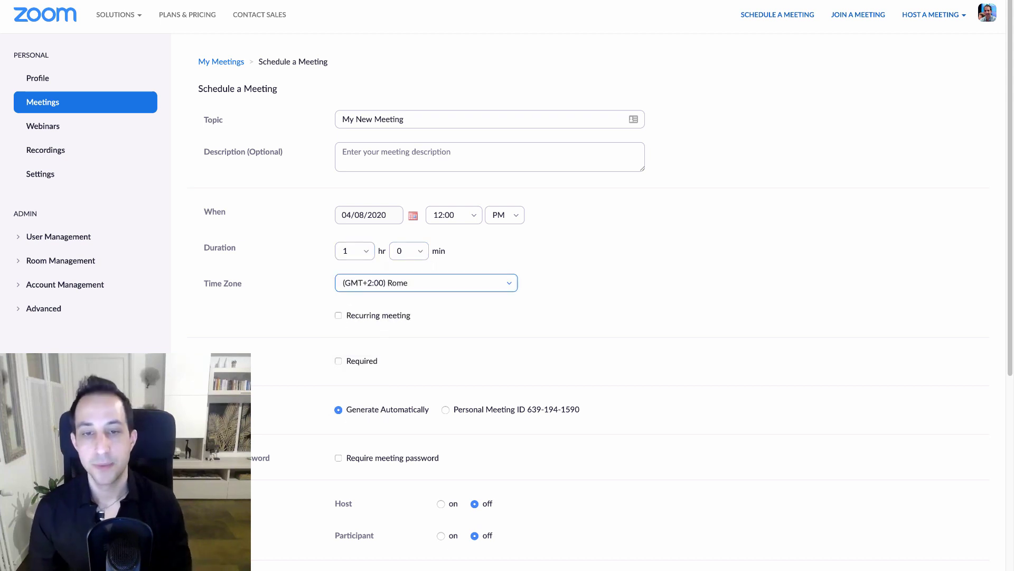
Review the remaining scheduling options down to join before host, mute upon entry and waiting room, and save the meeting.
scroll(507, 295, "down", 1)
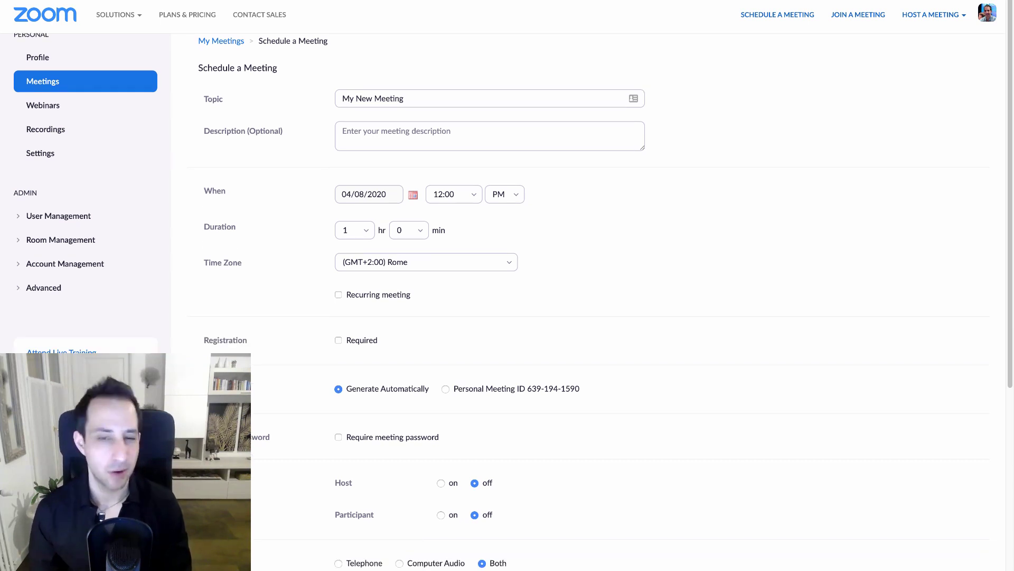
scroll(508, 296, "down", 1)
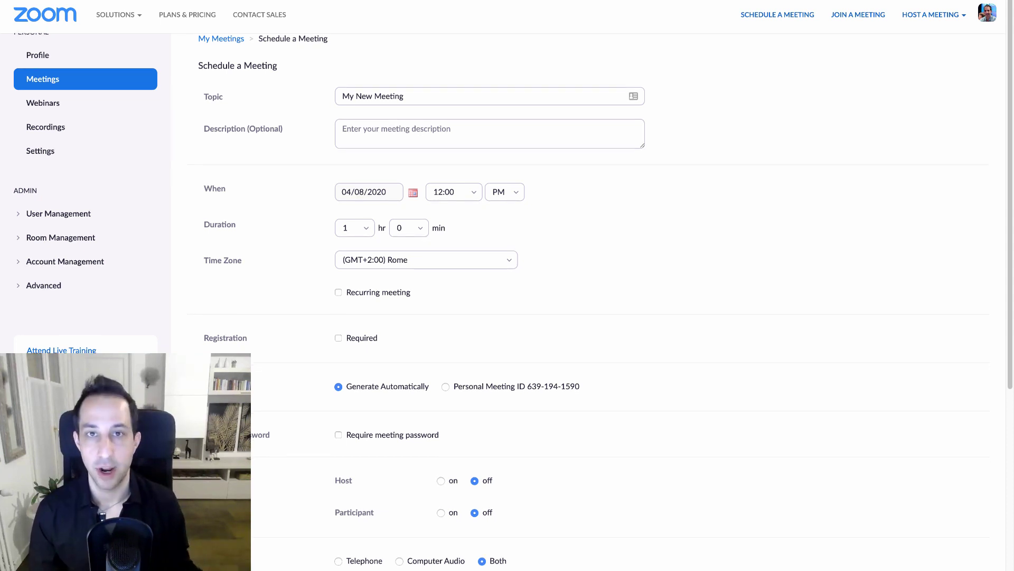
scroll(507, 296, "down", 2)
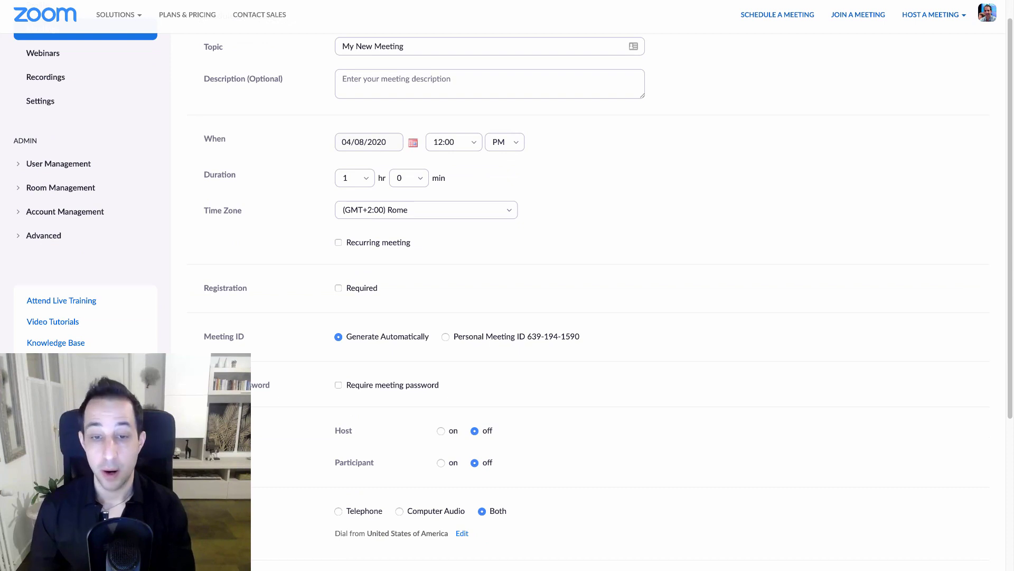
scroll(507, 296, "down", 3)
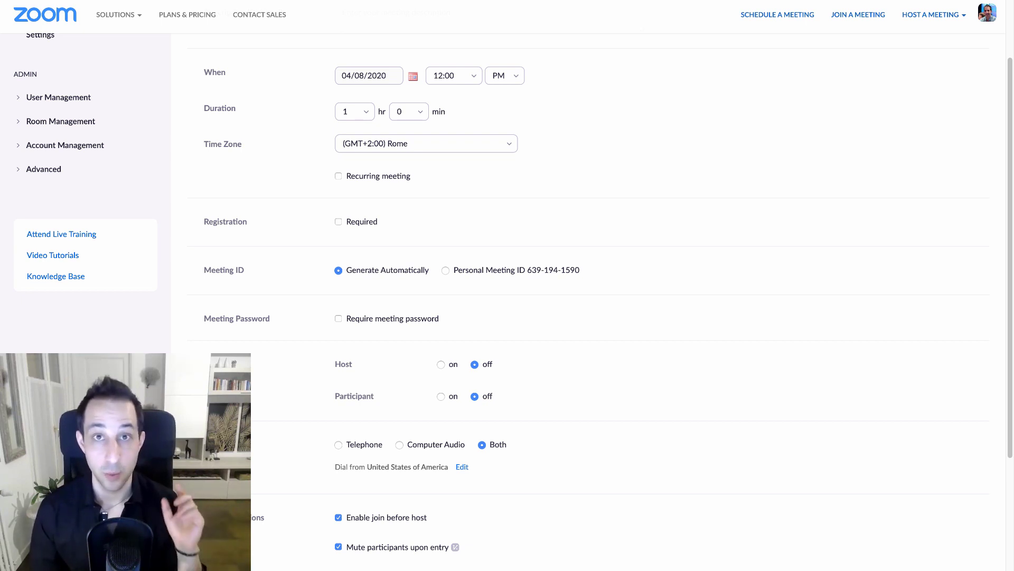
scroll(582, 296, "down", 1)
scroll(581, 296, "down", 3)
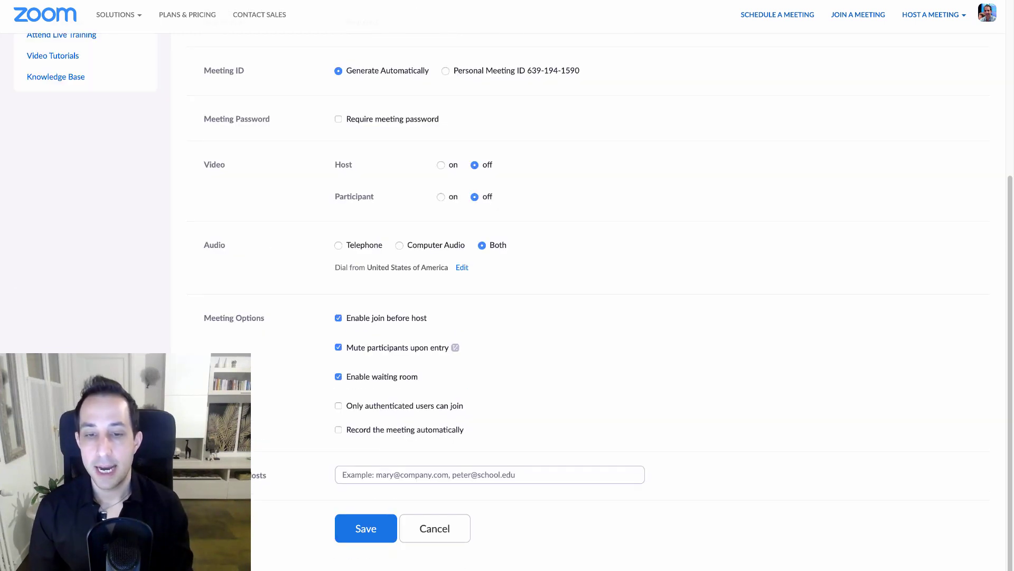
left_click_drag(381, 317, 422, 318)
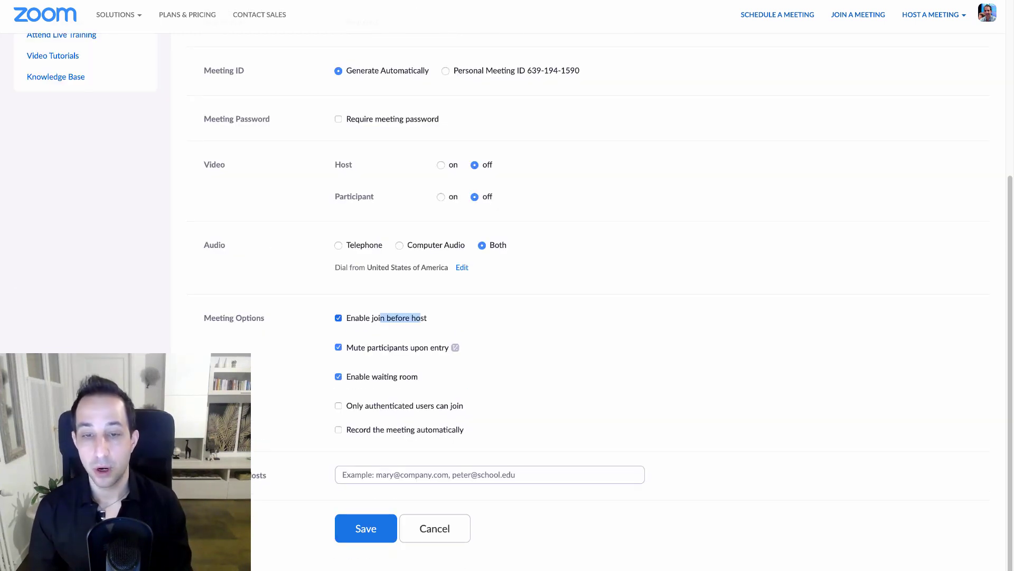
left_click_drag(372, 347, 428, 347)
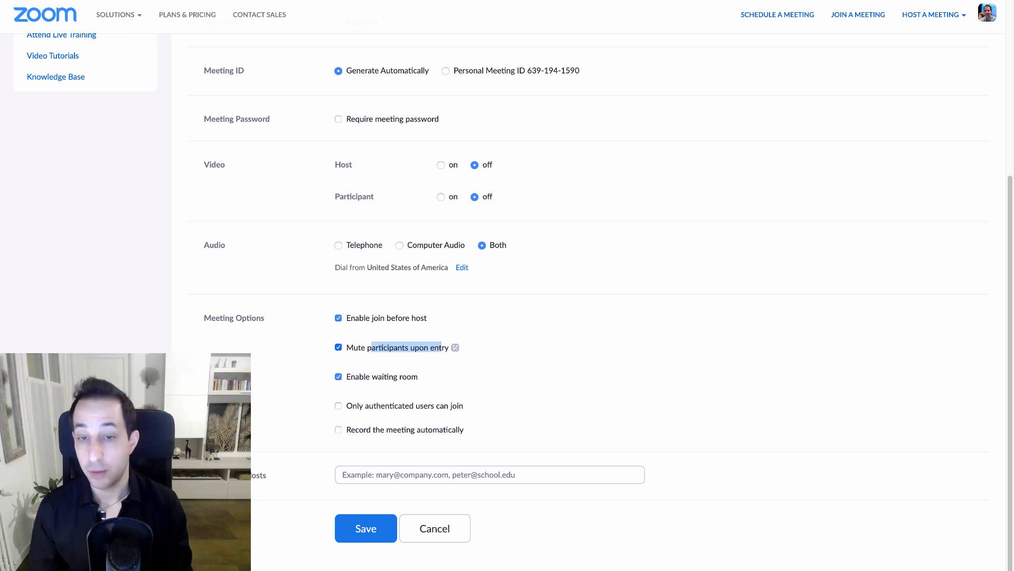
left_click_drag(370, 376, 418, 376)
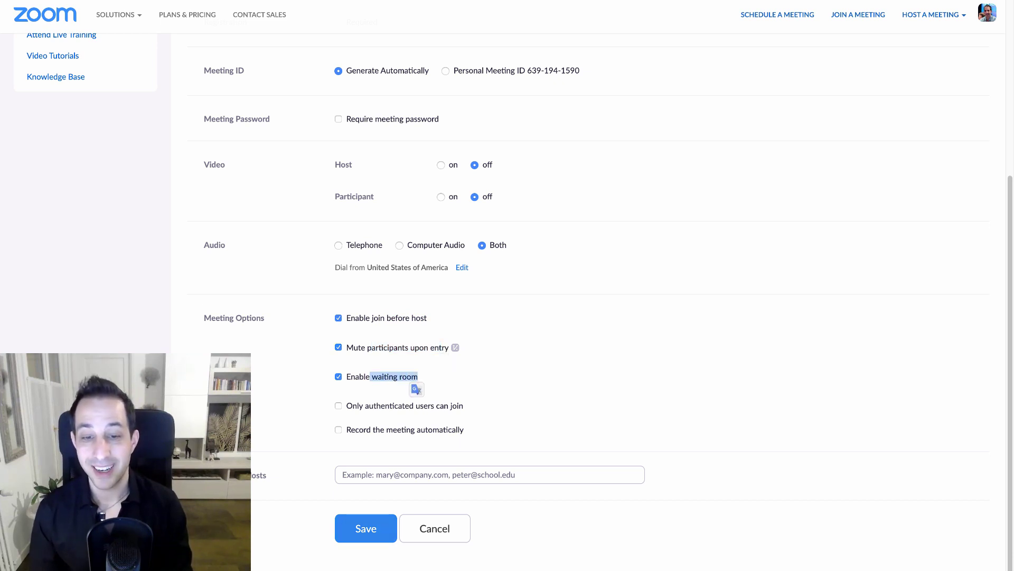
left_click(366, 529)
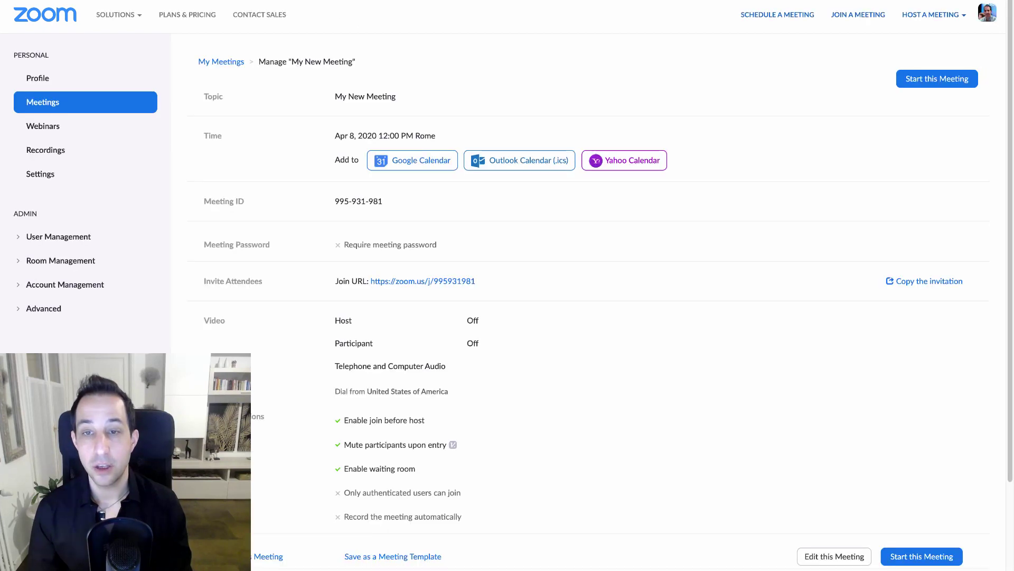
Highlight the saved meeting's join URL in the attendee invitation details.
left_click_drag(476, 281, 378, 281)
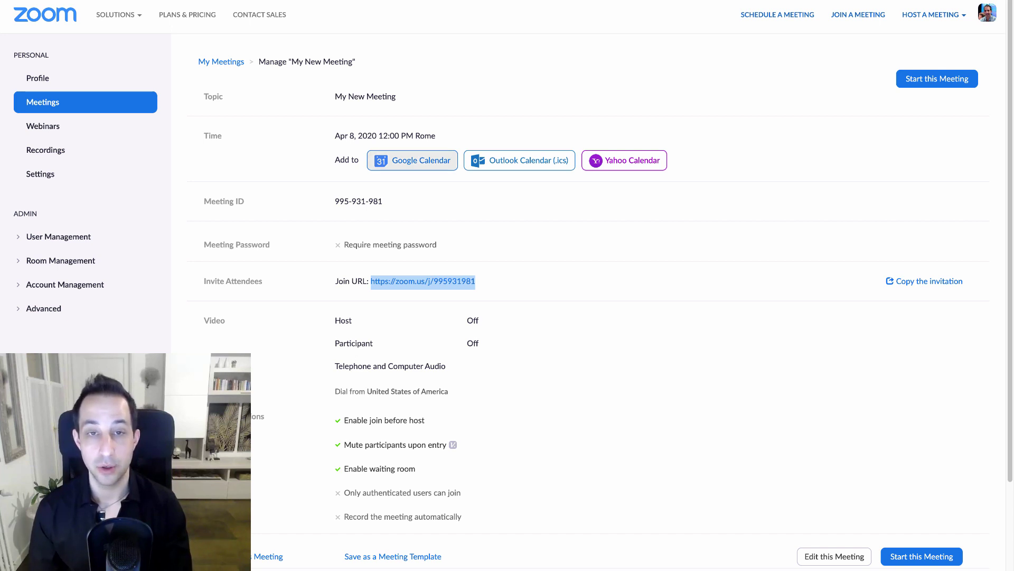
left_click_drag(370, 280, 476, 281)
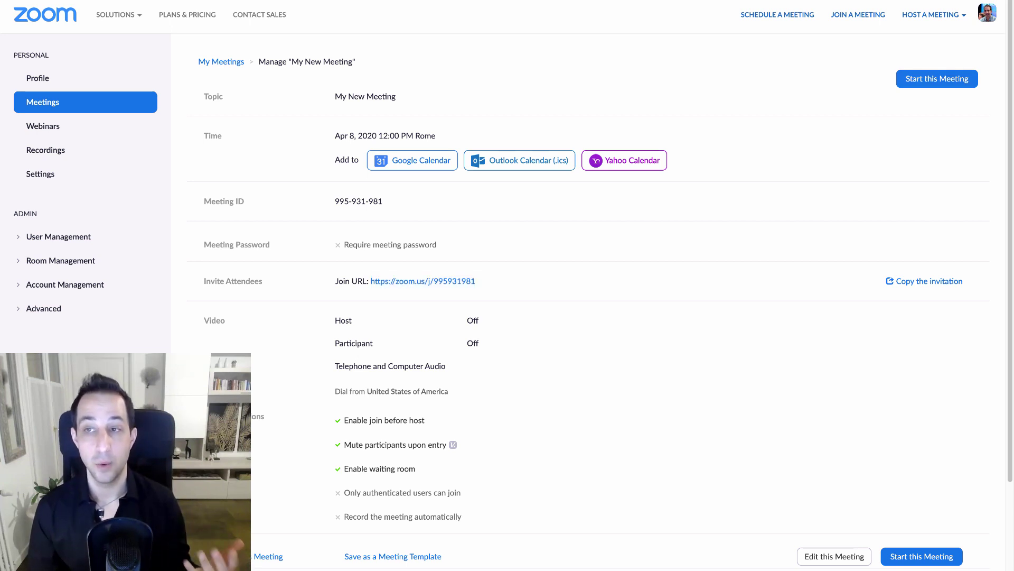
In the running meeting in the Zoom desktop app, copy the meeting URL for inviting people and close the invitation window.
mouse_move(932, 14)
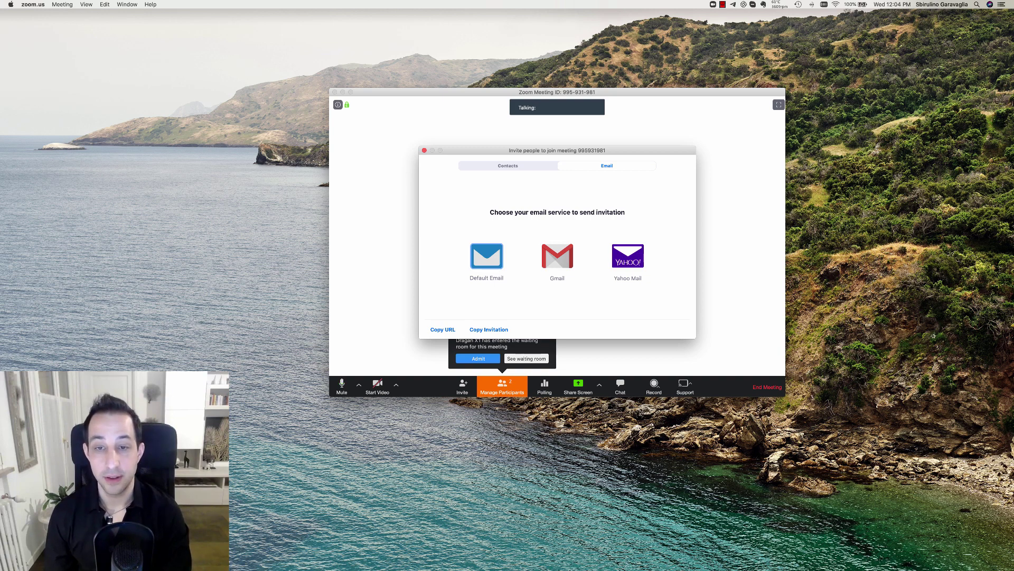
left_click(442, 329)
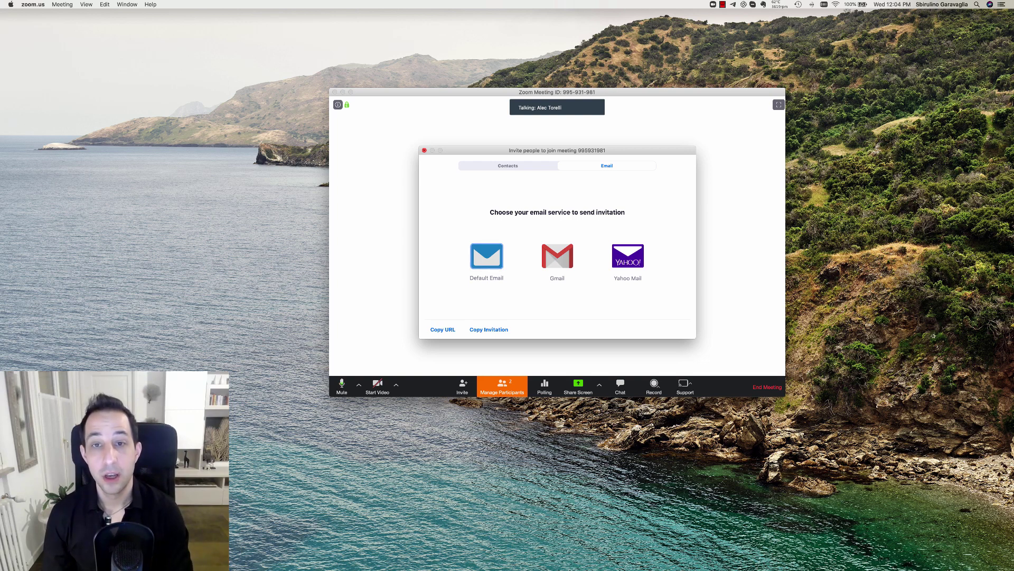
key("Escape")
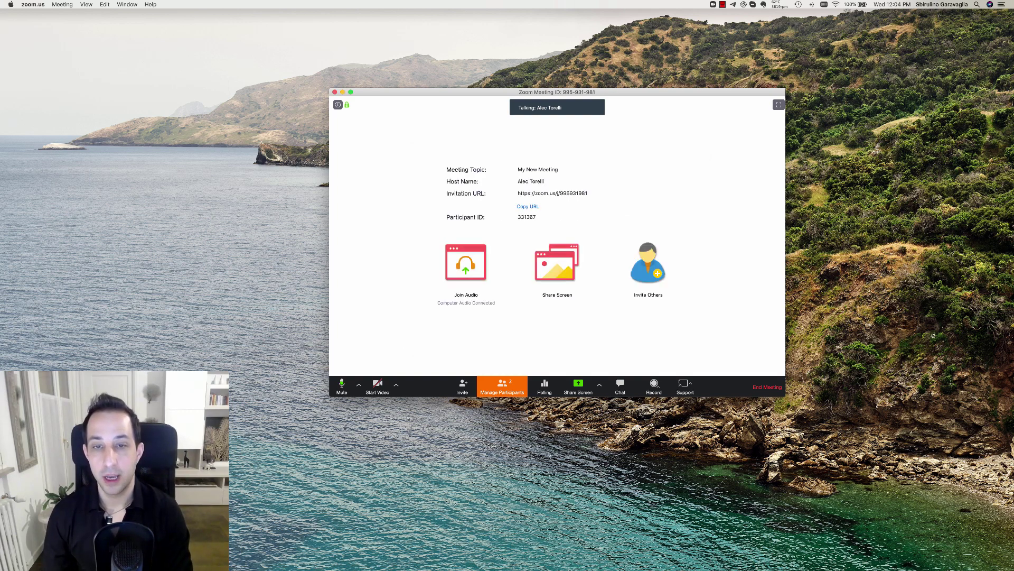
Show the meeting's participants list and start the host's video.
key("super+u")
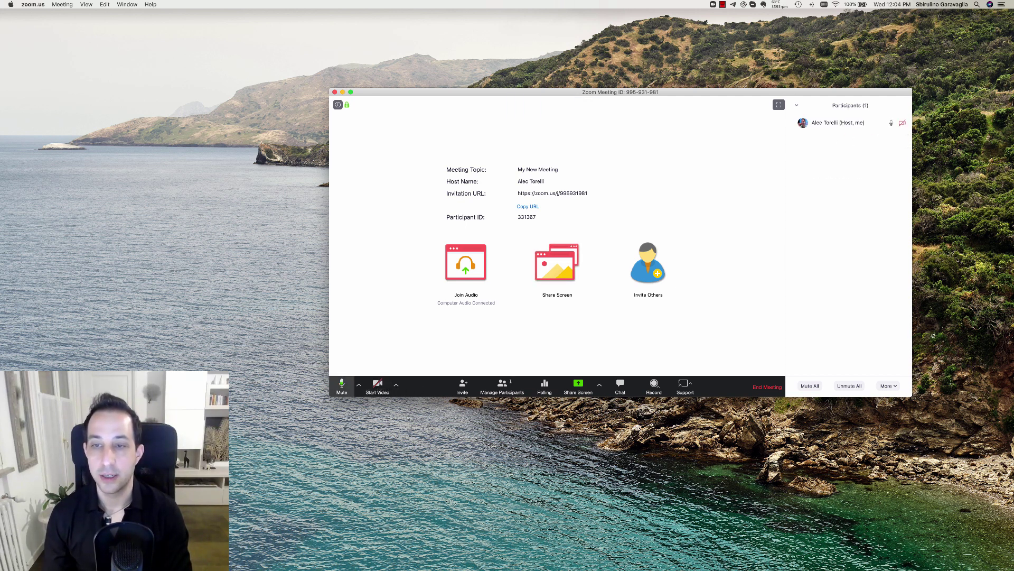
left_click(377, 385)
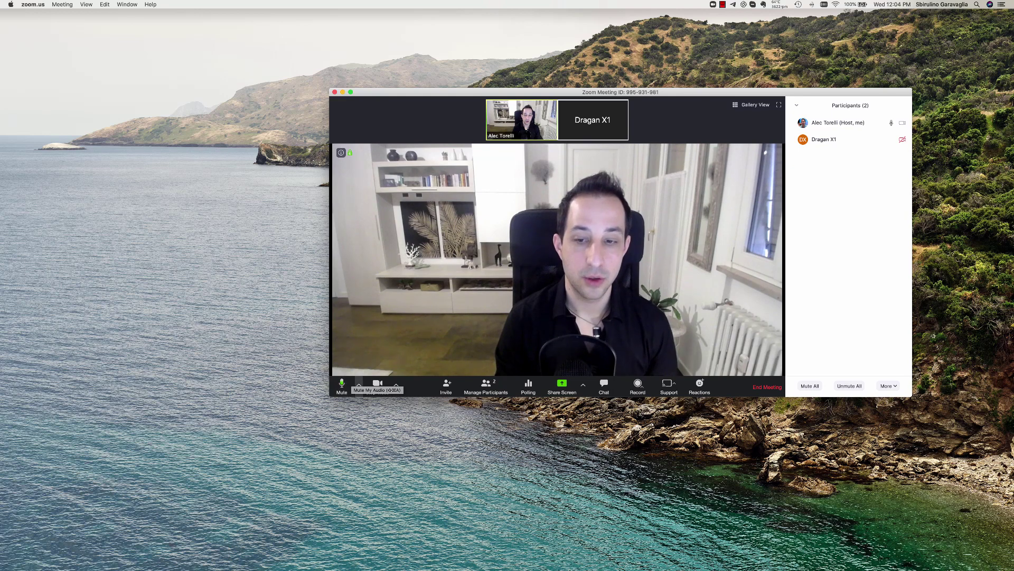
Examine the available microphone, speaker and camera choices for the meeting.
left_click(359, 385)
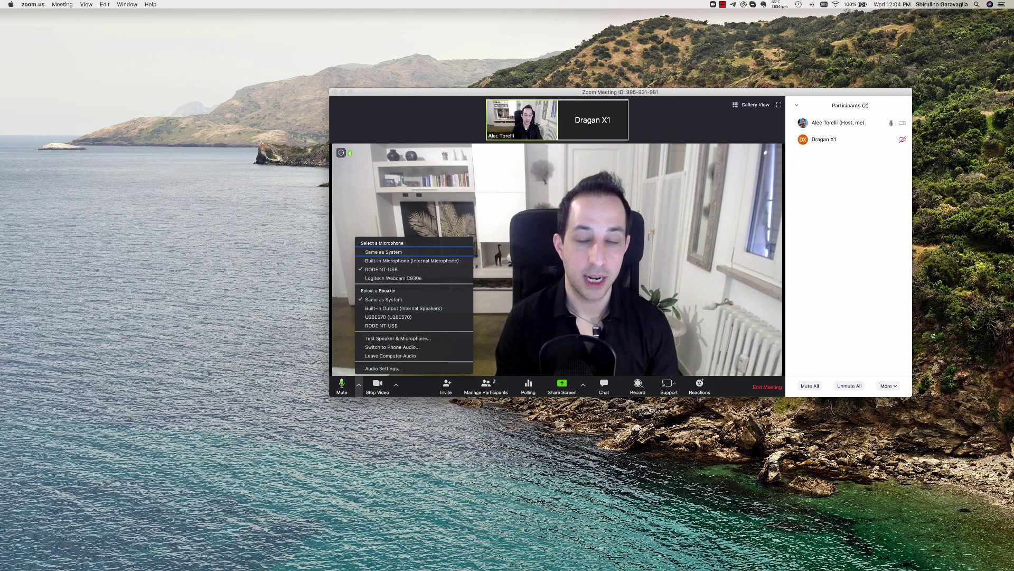
left_click(396, 384)
left_click(396, 384)
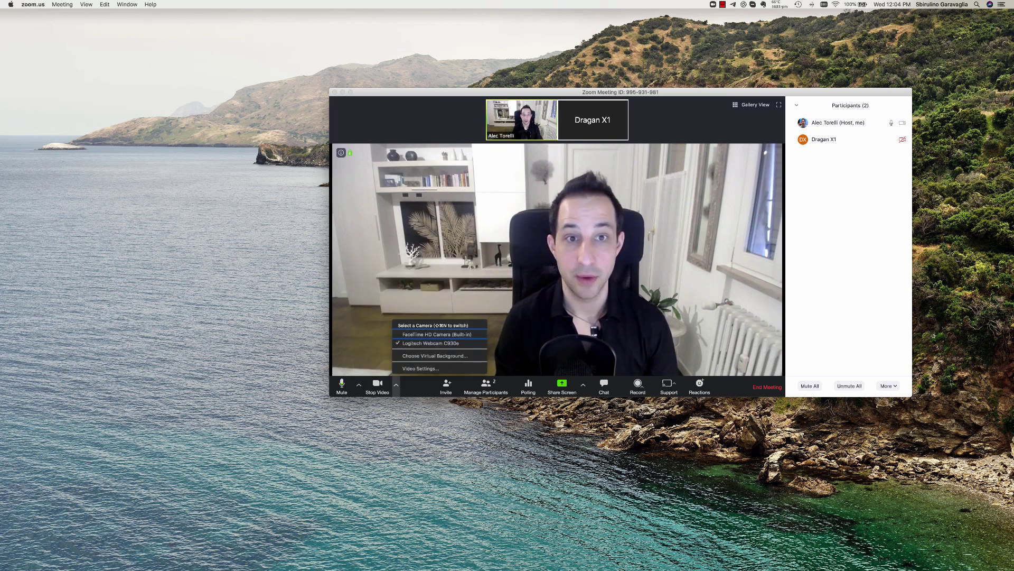
Enlarge the meeting to full screen and compare gallery view with speaker view, ending on gallery view.
left_click_drag(529, 92, 488, 90)
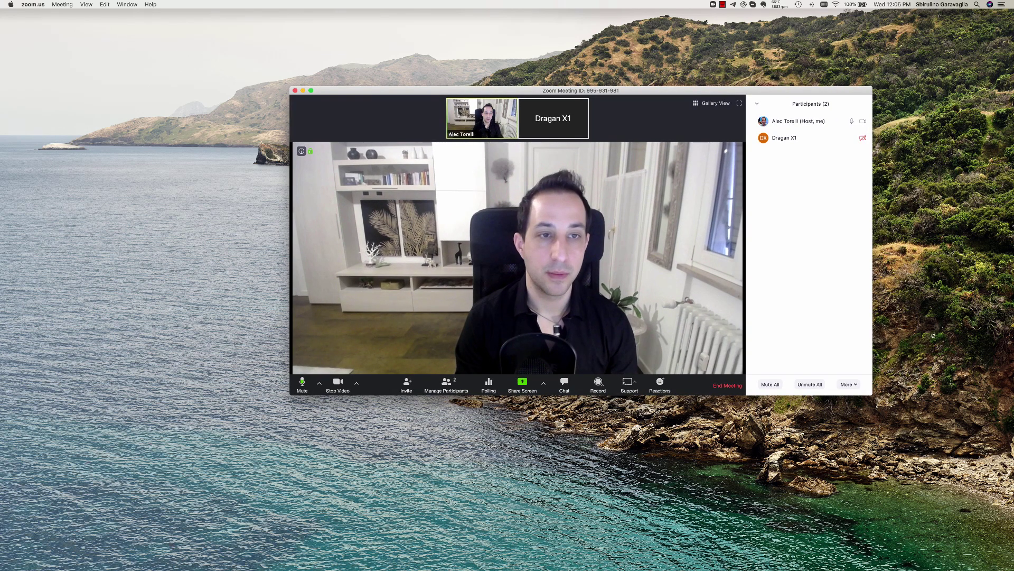
left_click(312, 91)
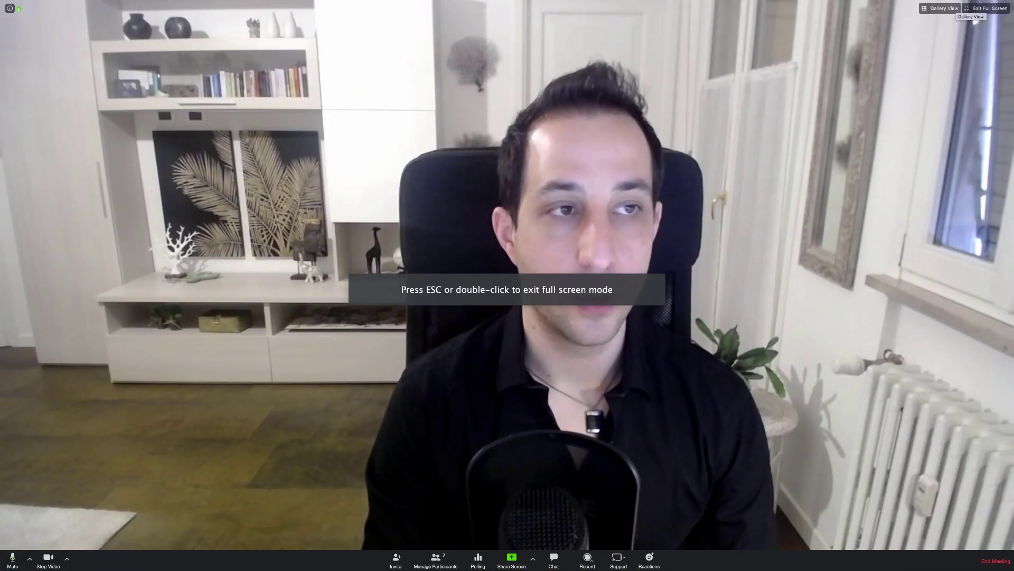
left_click(957, 8)
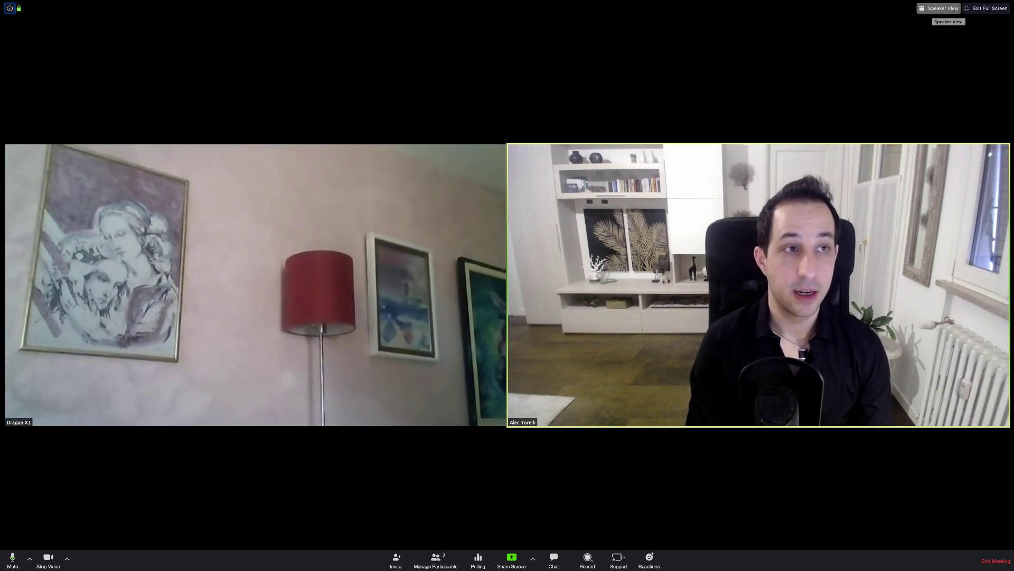
left_click(943, 9)
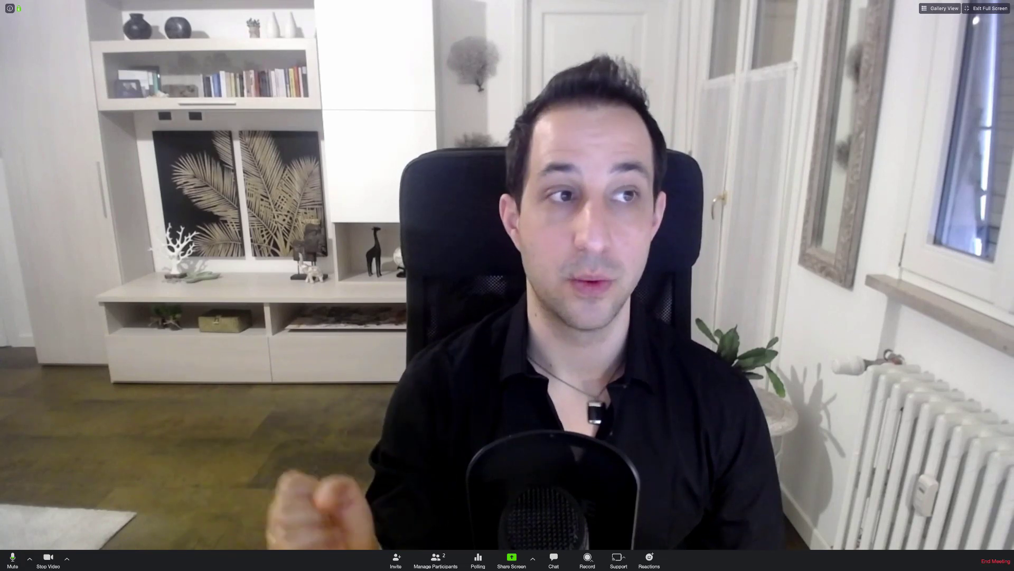
left_click(940, 8)
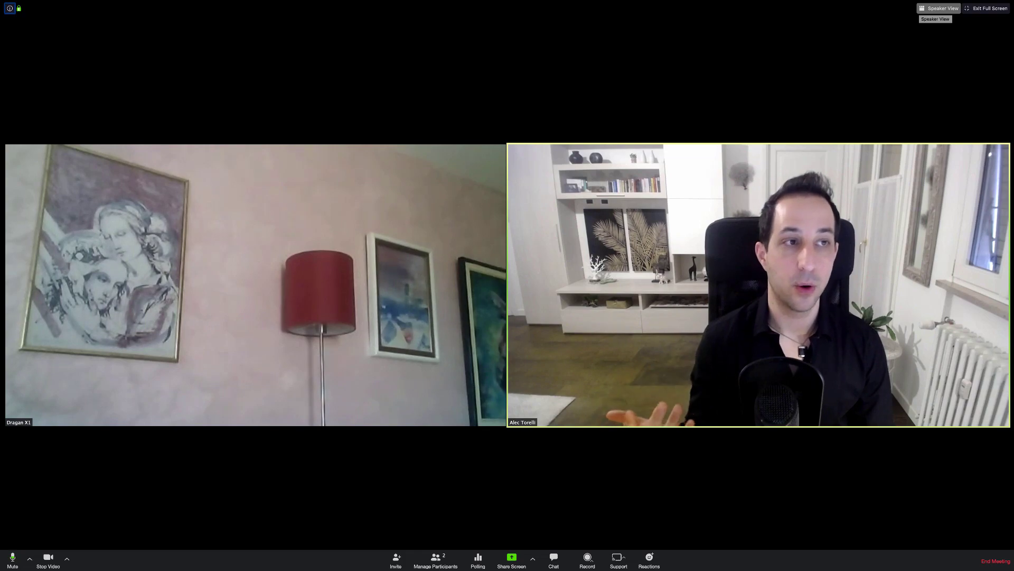
Leave full screen and switch the meeting to speaker view.
left_click(986, 9)
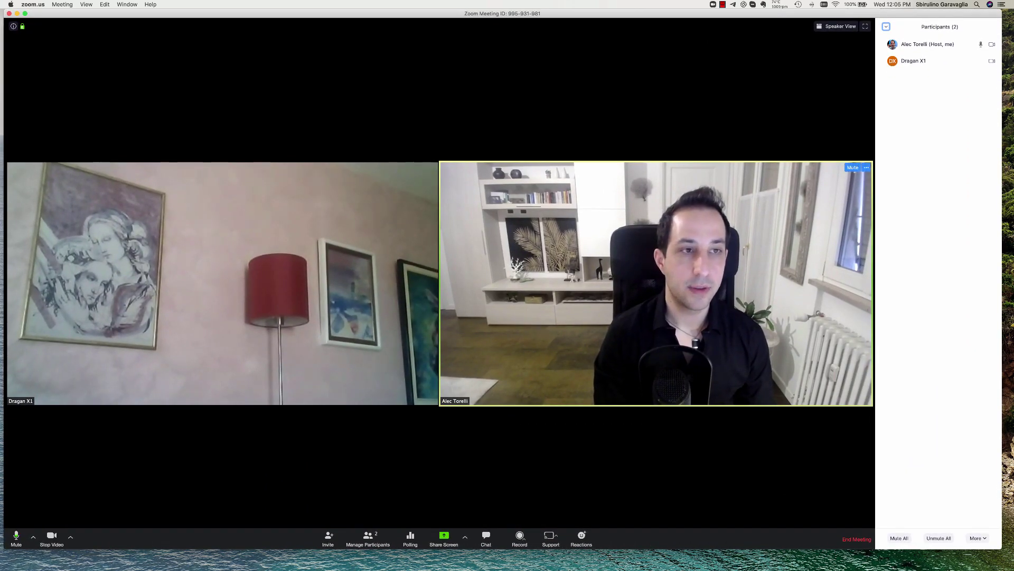
key("super+shift+w")
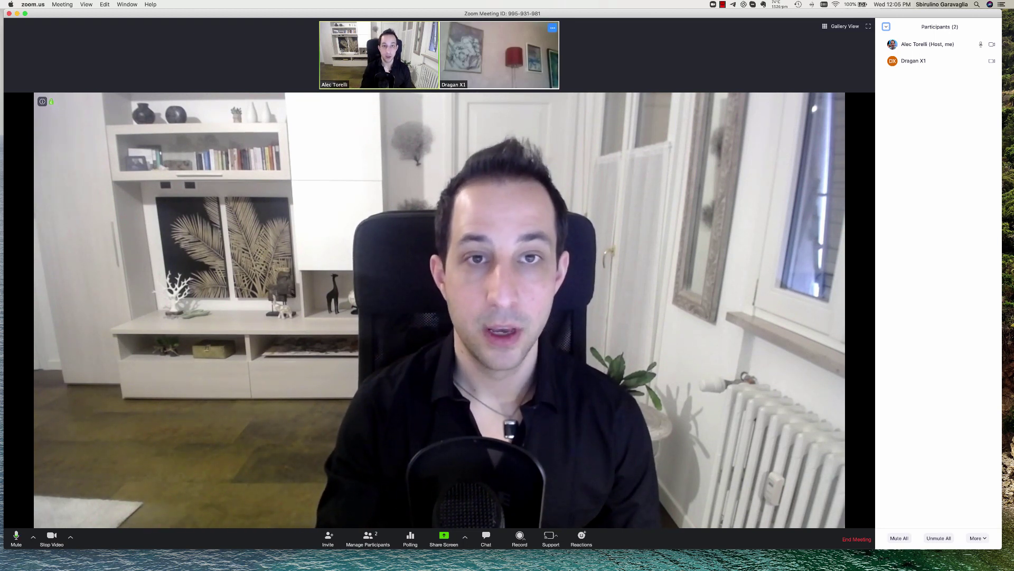
Check the host's options for the other participant's video without applying any of them.
left_click(553, 27)
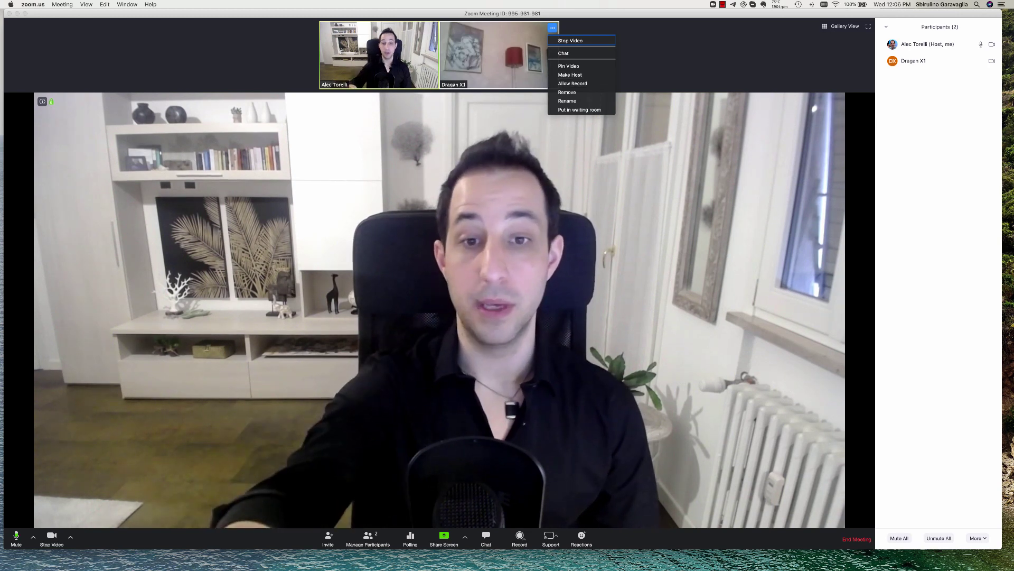
key("Escape")
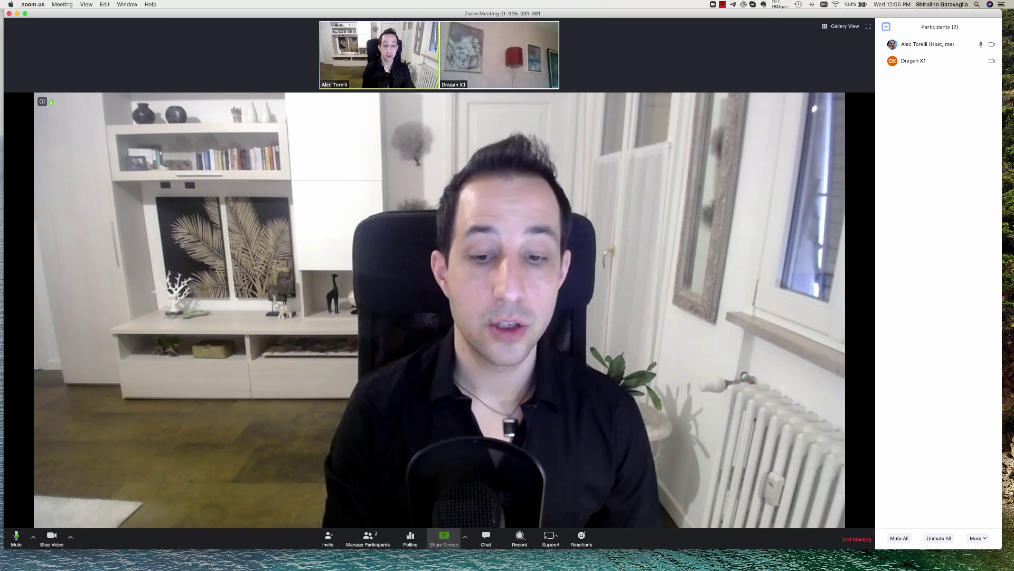
Look at the screen sharing sources, including Whiteboard, and dismiss them without sharing anything.
left_click(443, 538)
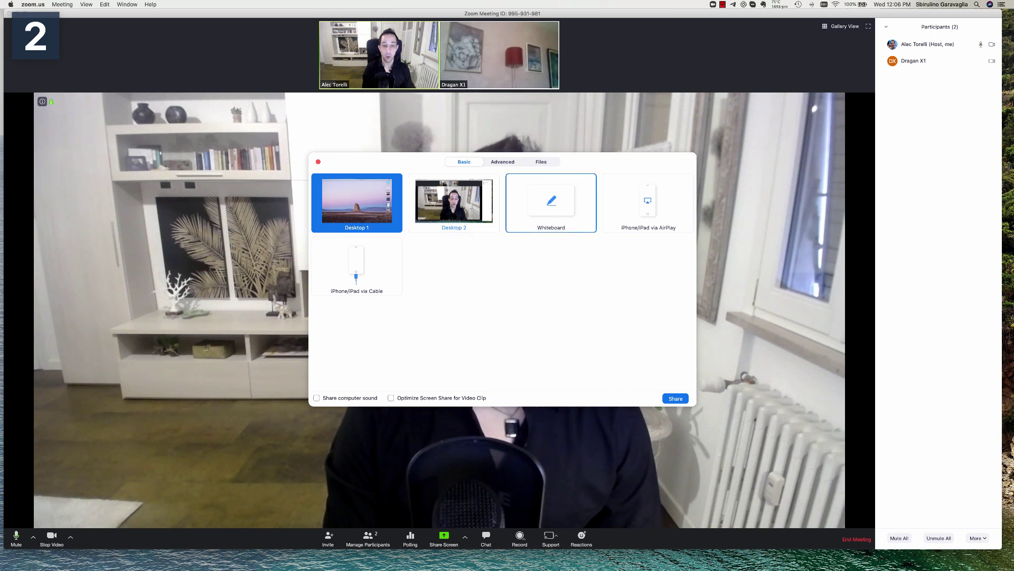
left_click(551, 202)
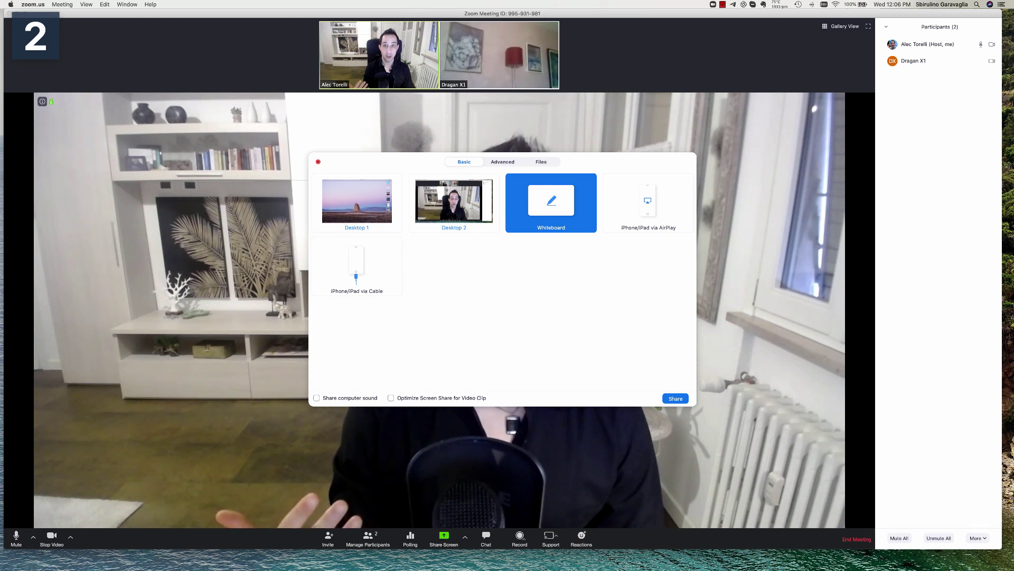
key("Escape")
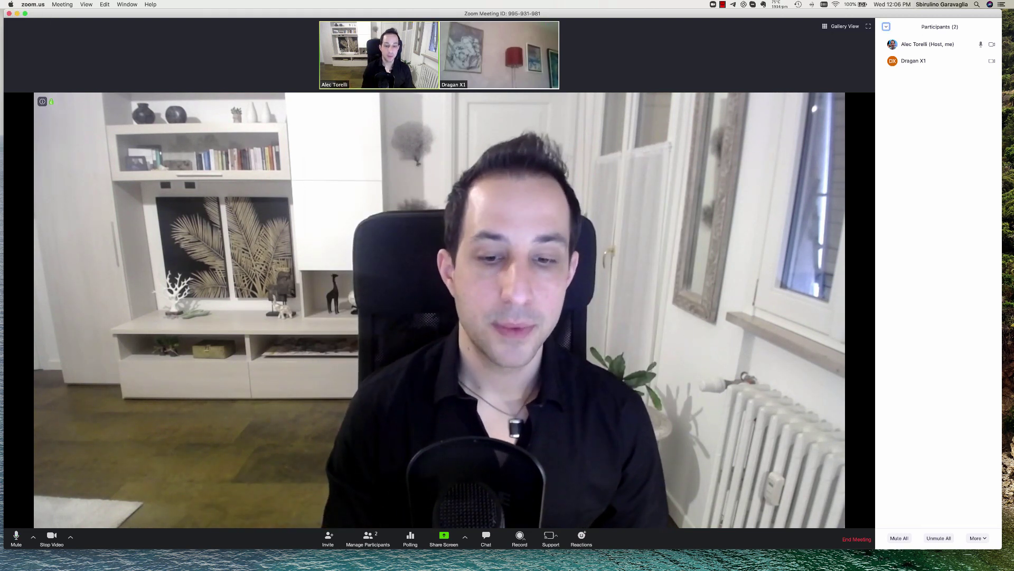
Open the meeting chat, try a private recipient, and send the message "Hi" to everyone in the meeting.
key("super+shift+h")
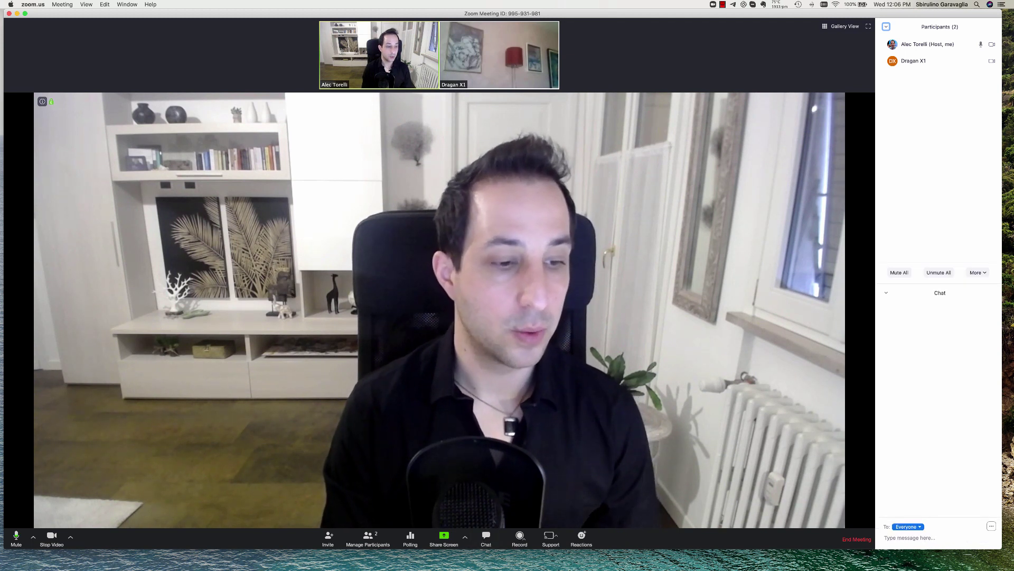
left_click(907, 526)
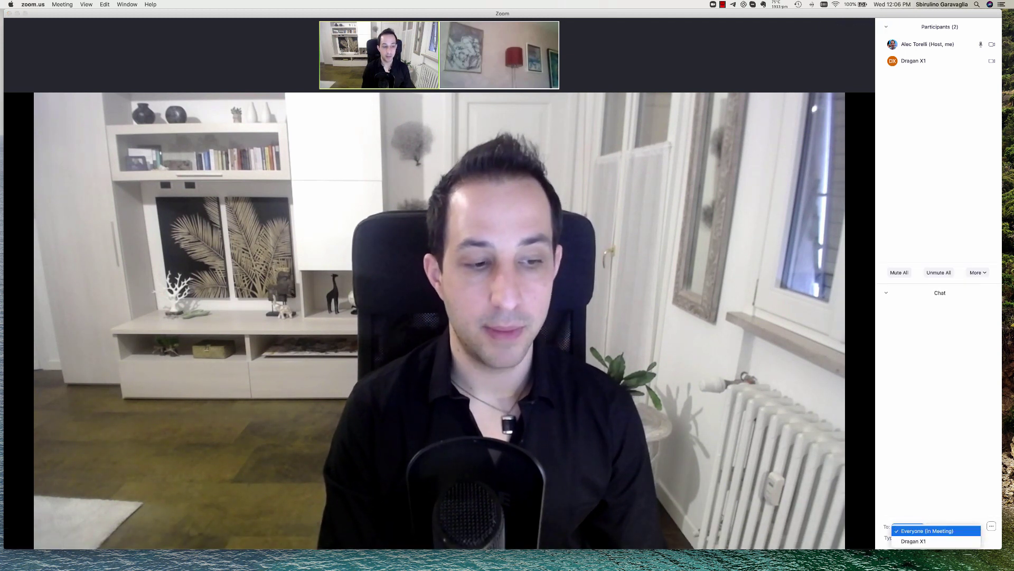
left_click(914, 541)
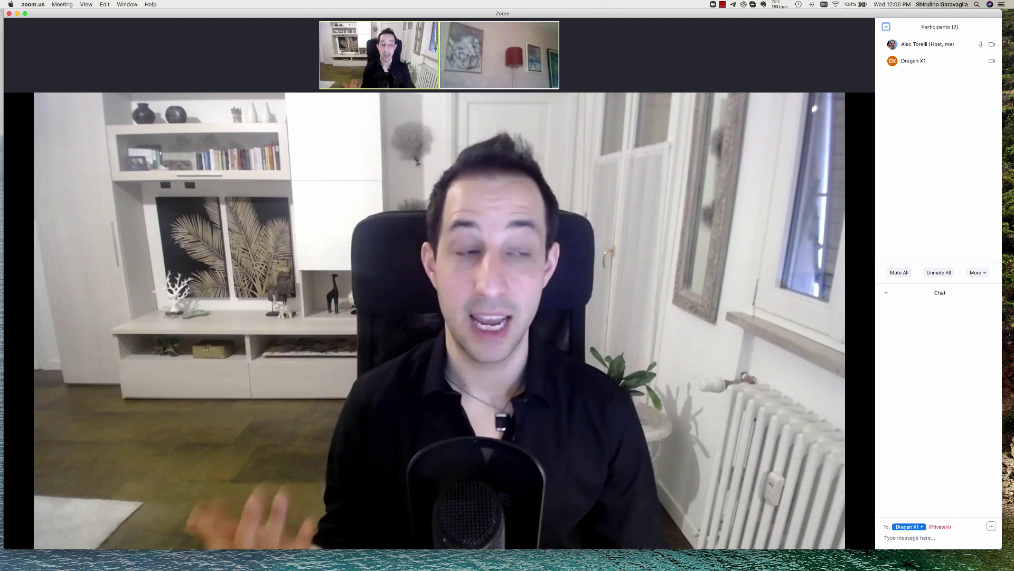
left_click(909, 526)
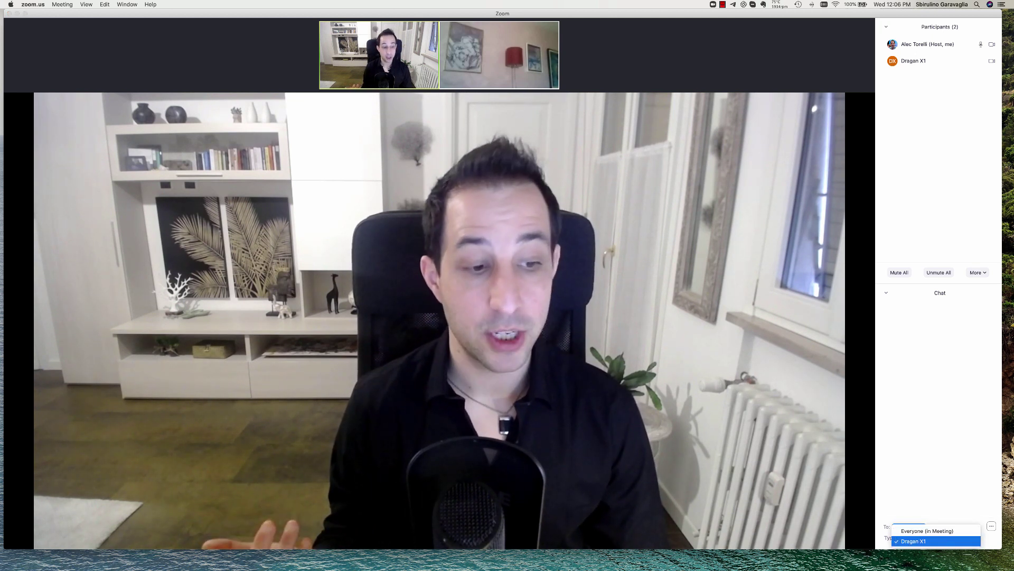
left_click(908, 532)
type("Hi")
key("Return")
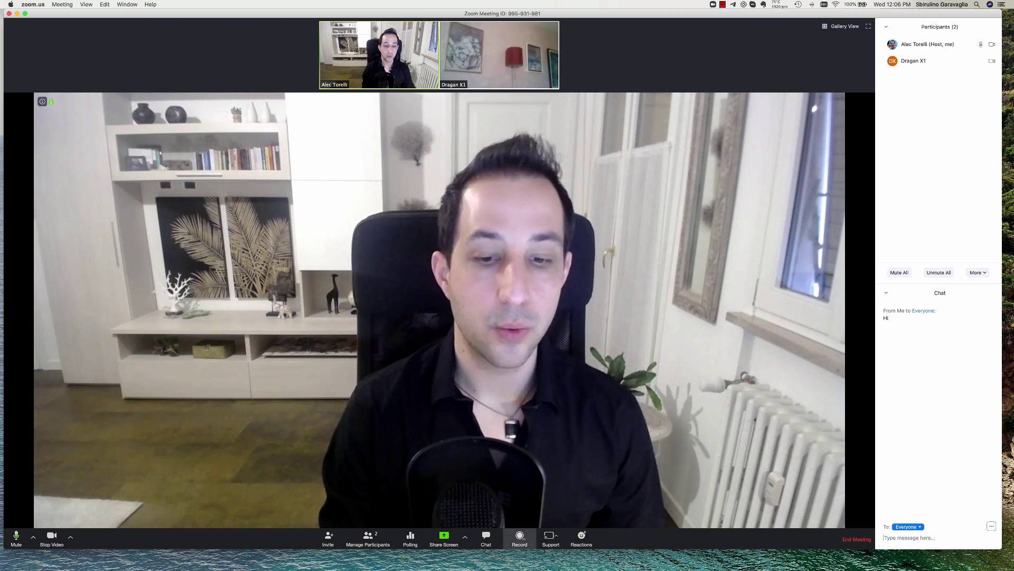
Check the recording destinations offered for the meeting without starting a recording.
left_click(520, 537)
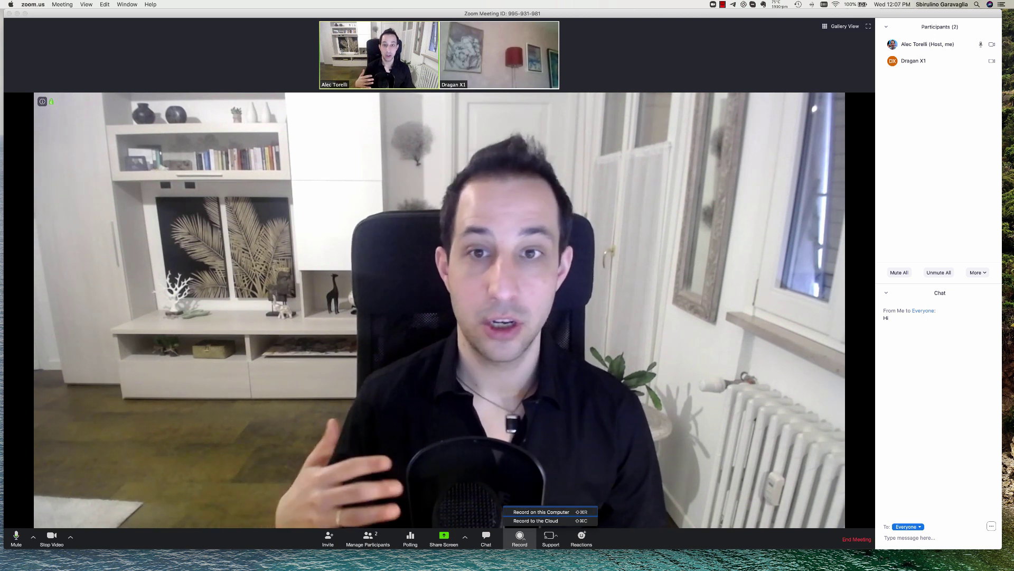
key("Escape")
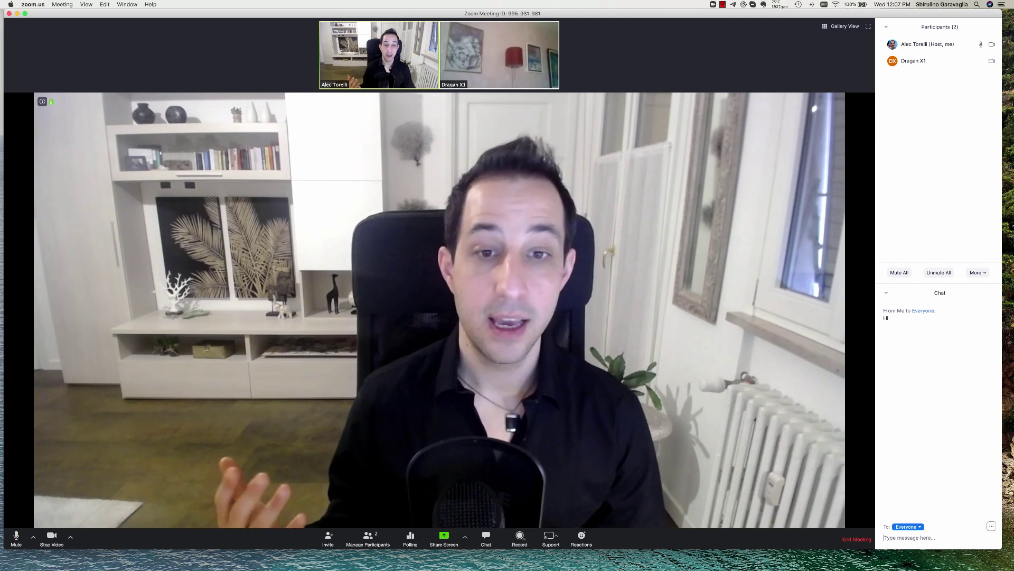